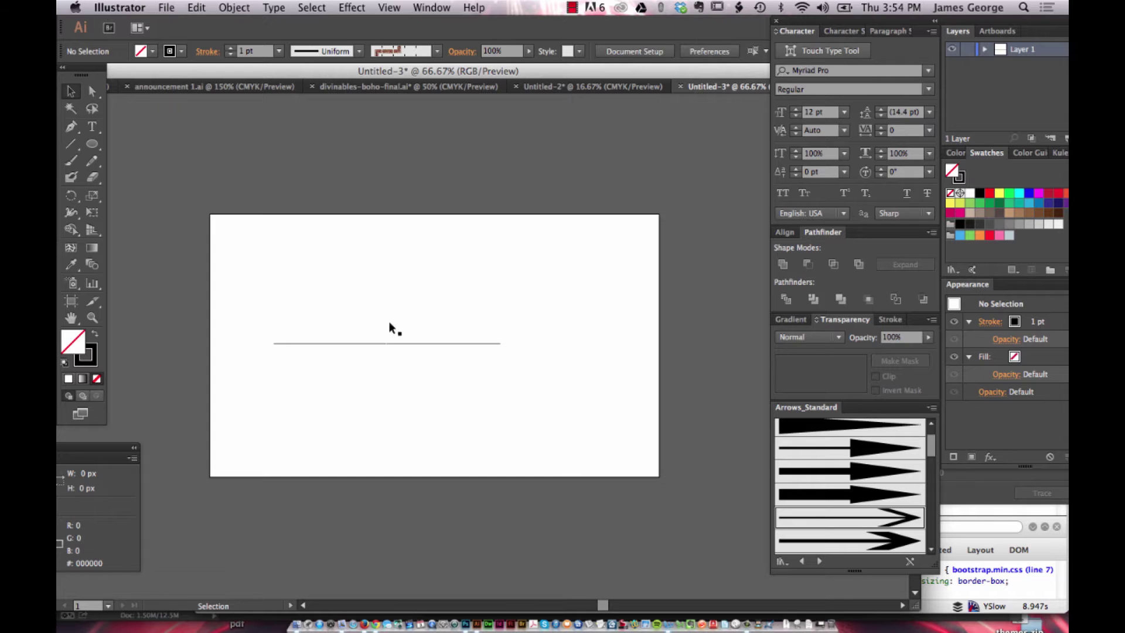
Select the horizontal line and browse the effects list, closing it without applying anything.
{"action": "left_click", "coordinate": [379, 343]}
{"action": "left_click", "coordinate": [347, 6]}
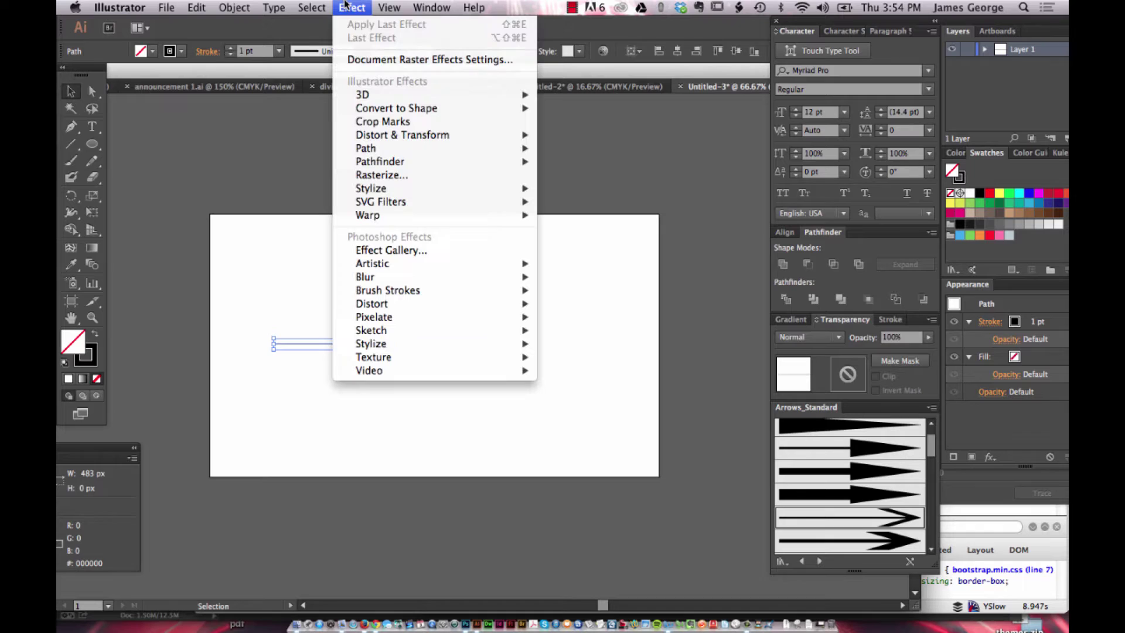
{"action": "mouse_move", "coordinate": [405, 190]}
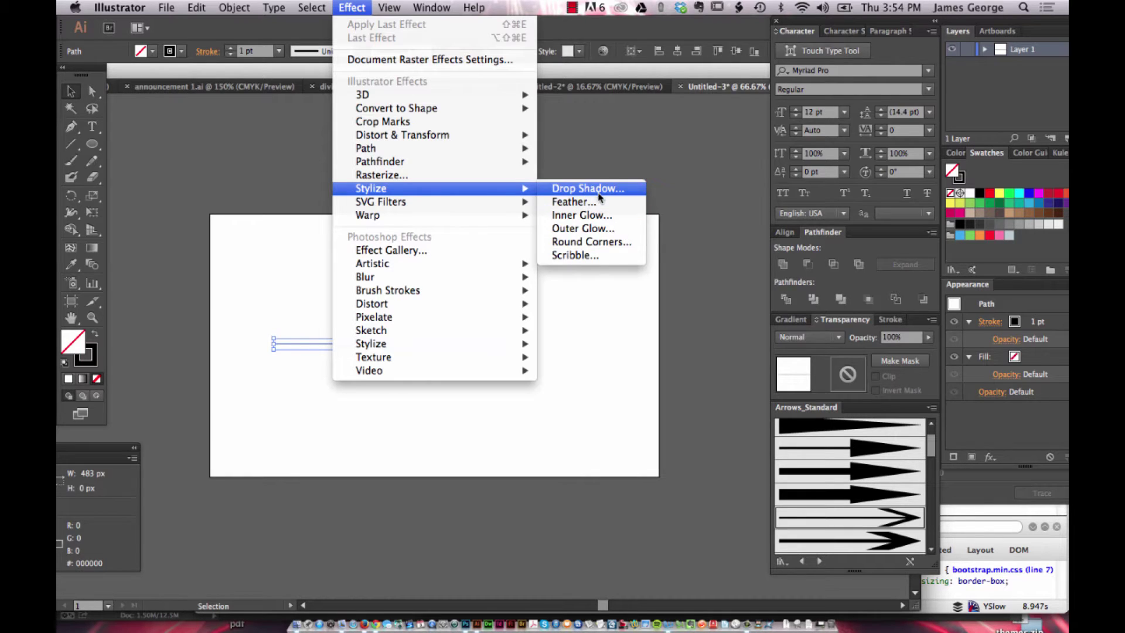
{"action": "left_click", "coordinate": [626, 130]}
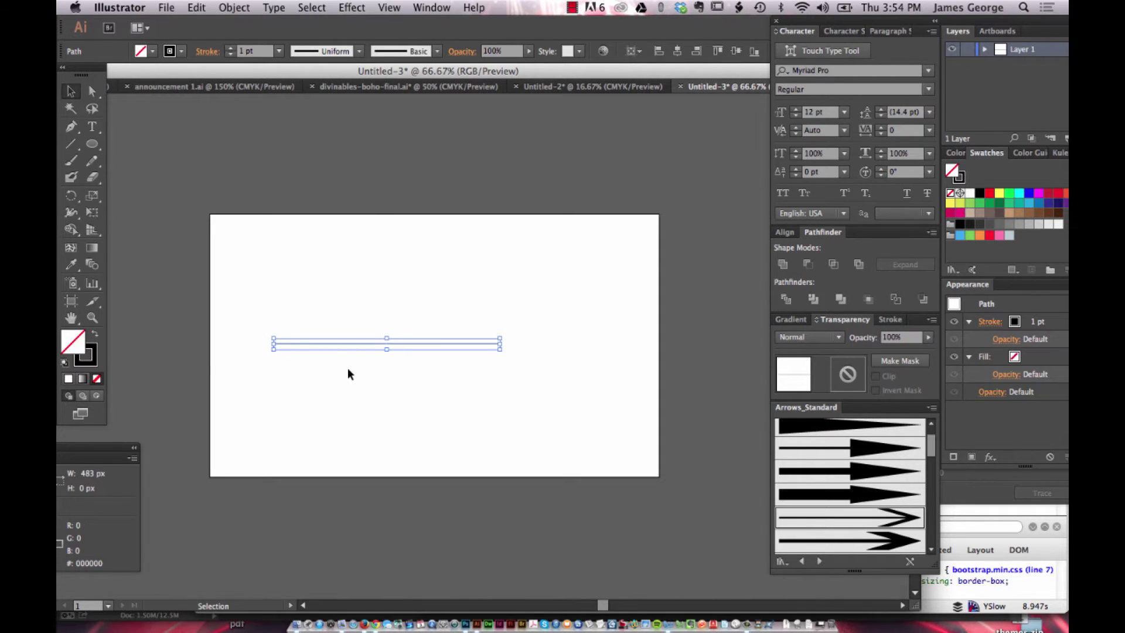
Reselect the line and inspect its brush definitions and Uniform width profile options.
{"action": "left_click", "coordinate": [358, 306]}
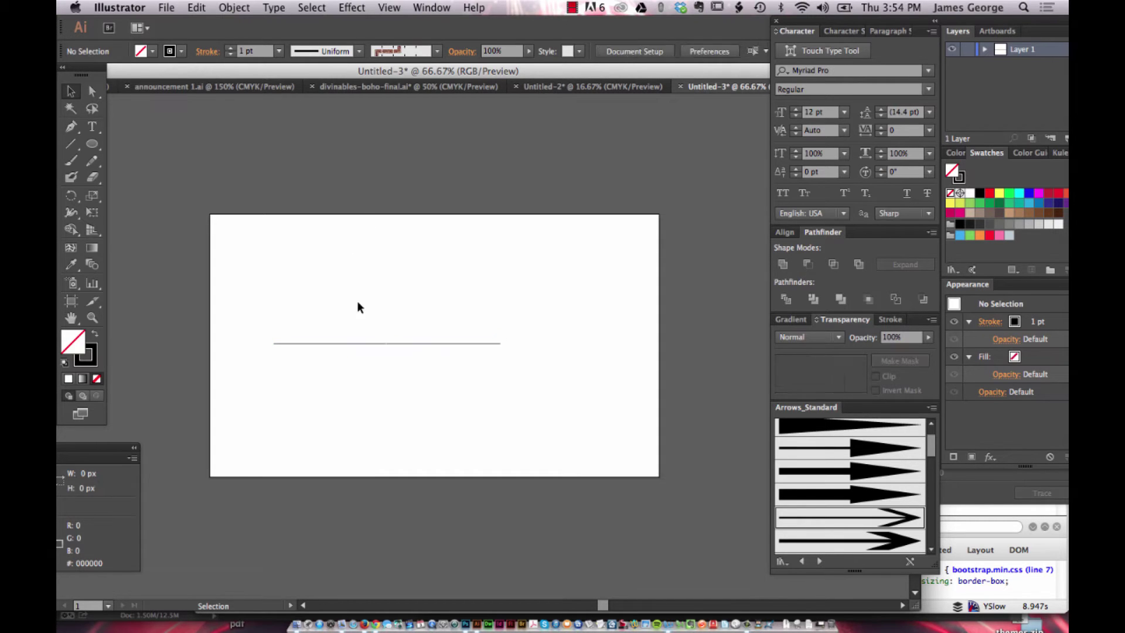
{"action": "left_click", "coordinate": [72, 146]}
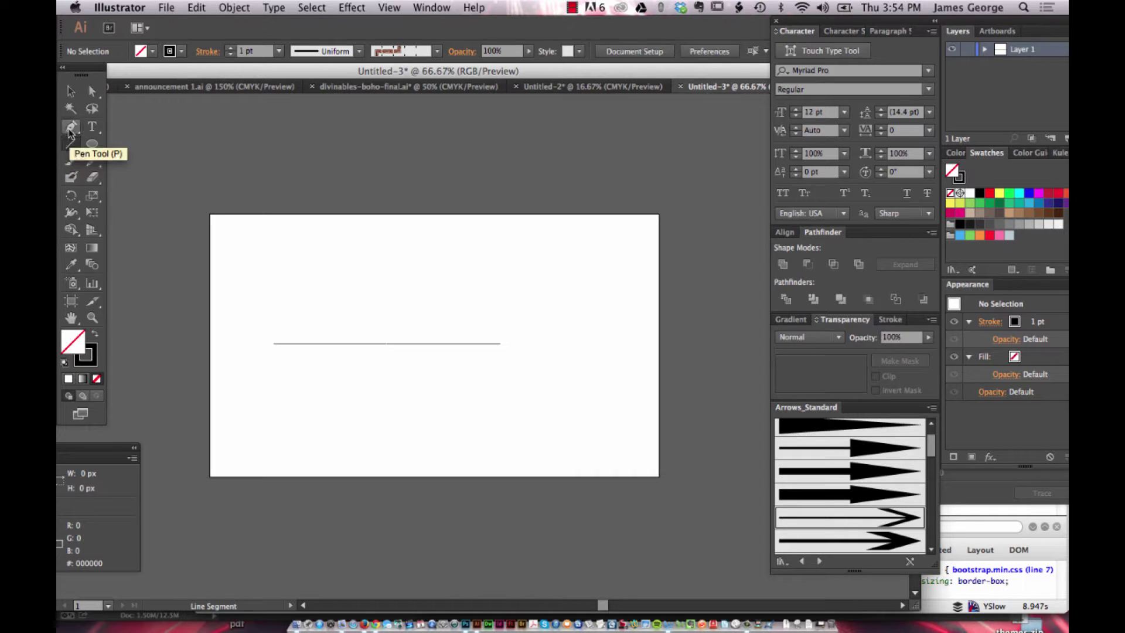
{"action": "left_click", "coordinate": [70, 91]}
{"action": "left_click", "coordinate": [340, 345]}
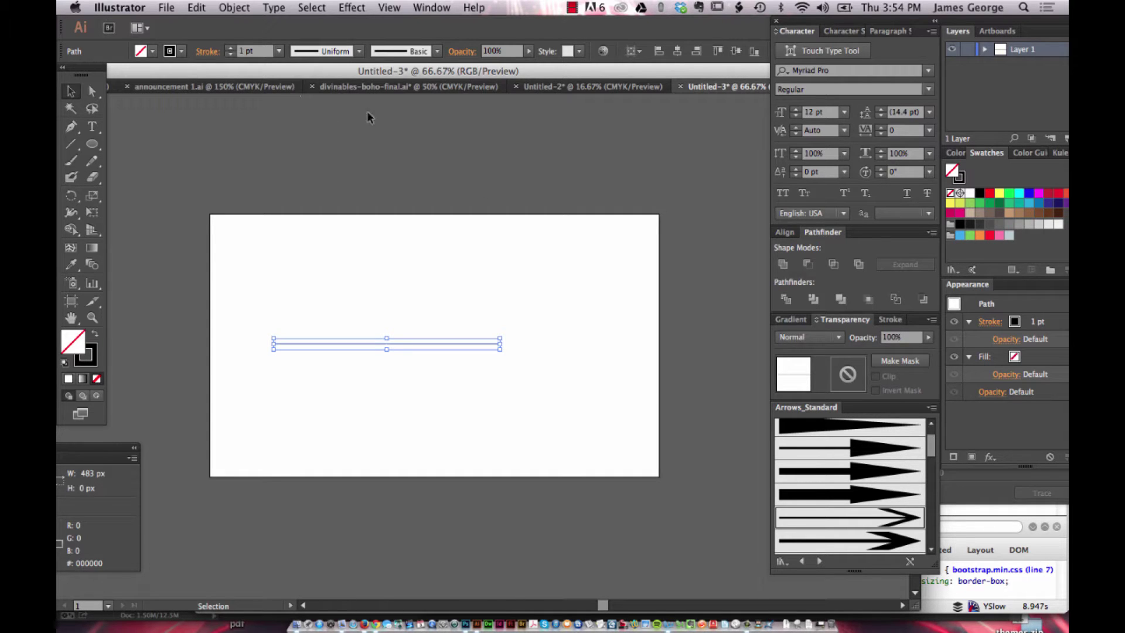
{"action": "left_click", "coordinate": [438, 51]}
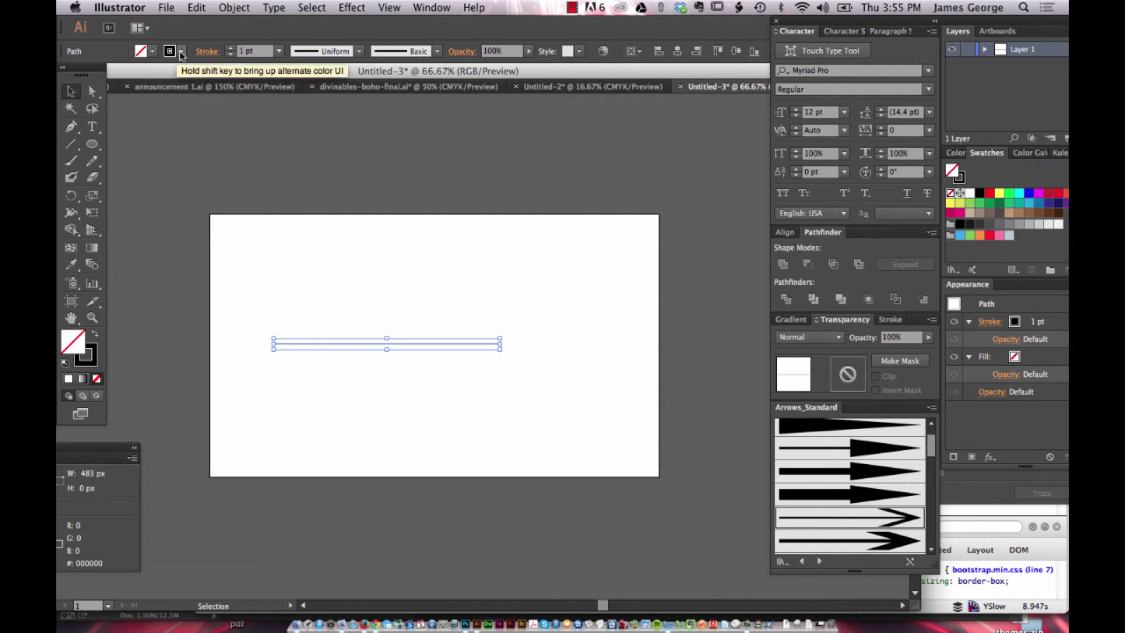
{"action": "left_click", "coordinate": [358, 52]}
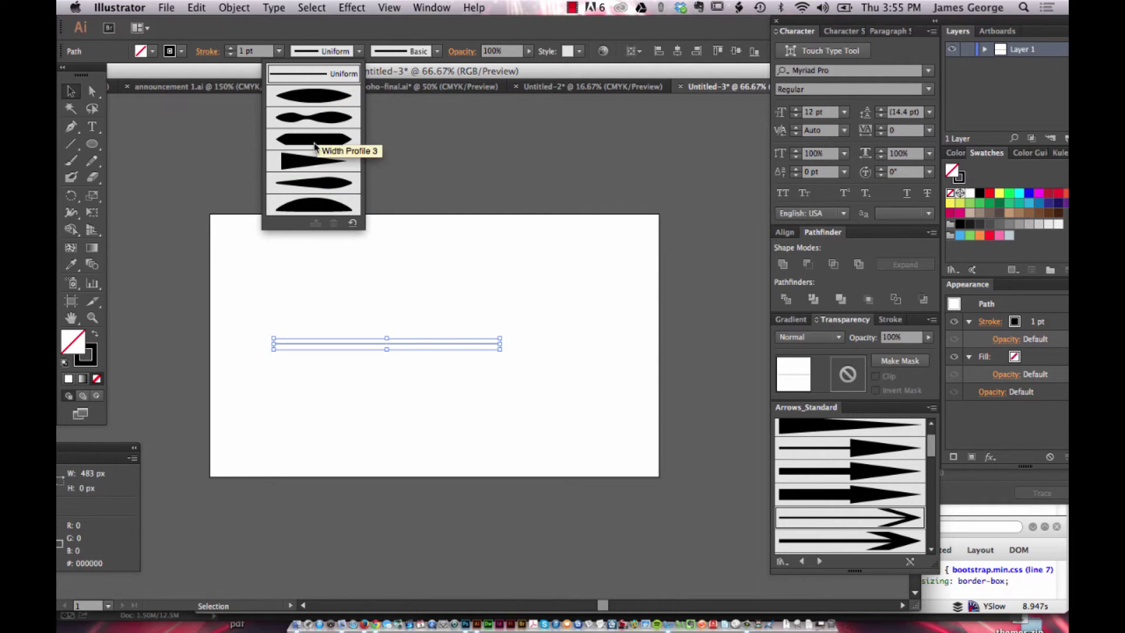
{"action": "left_click", "coordinate": [370, 31]}
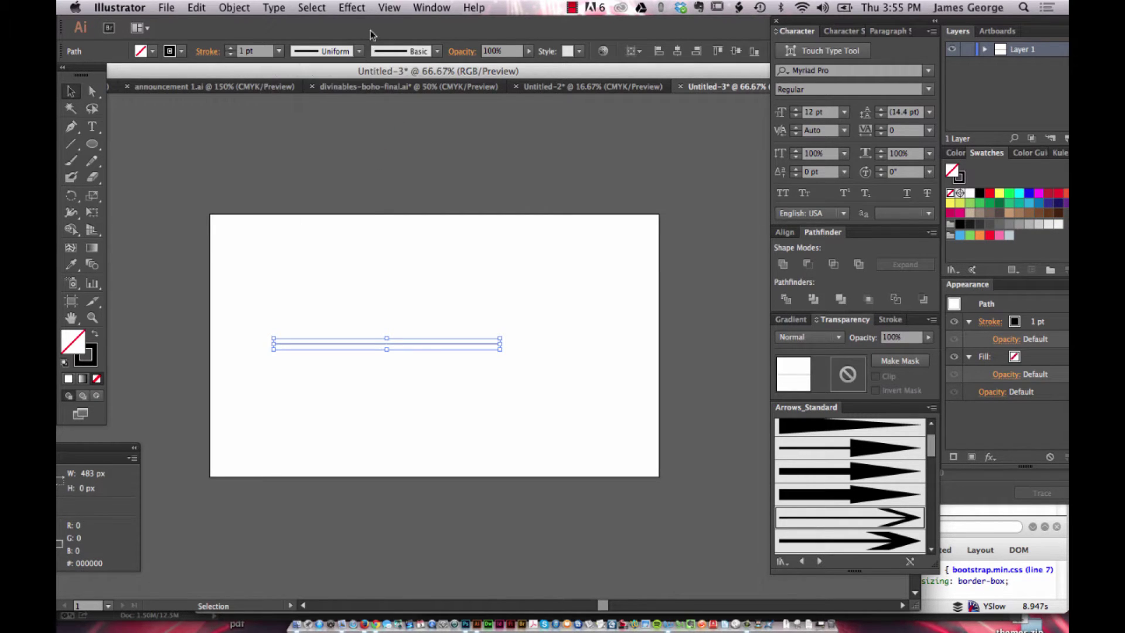
Enlarge the brush list and open the Arrows_Special brush library from its flyout.
{"action": "left_click", "coordinate": [438, 52]}
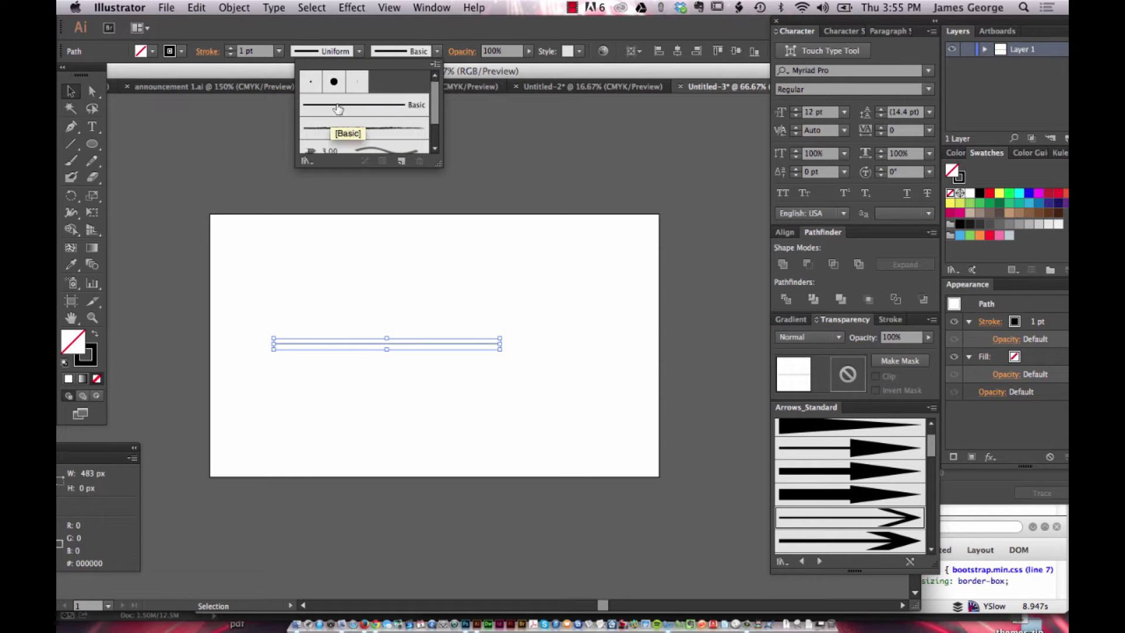
{"action": "mouse_move", "coordinate": [436, 163]}
{"action": "left_mouse_down"}
{"action": "mouse_move", "coordinate": [564, 239]}
{"action": "mouse_move", "coordinate": [590, 221]}
{"action": "mouse_move", "coordinate": [590, 204]}
{"action": "left_mouse_up"}
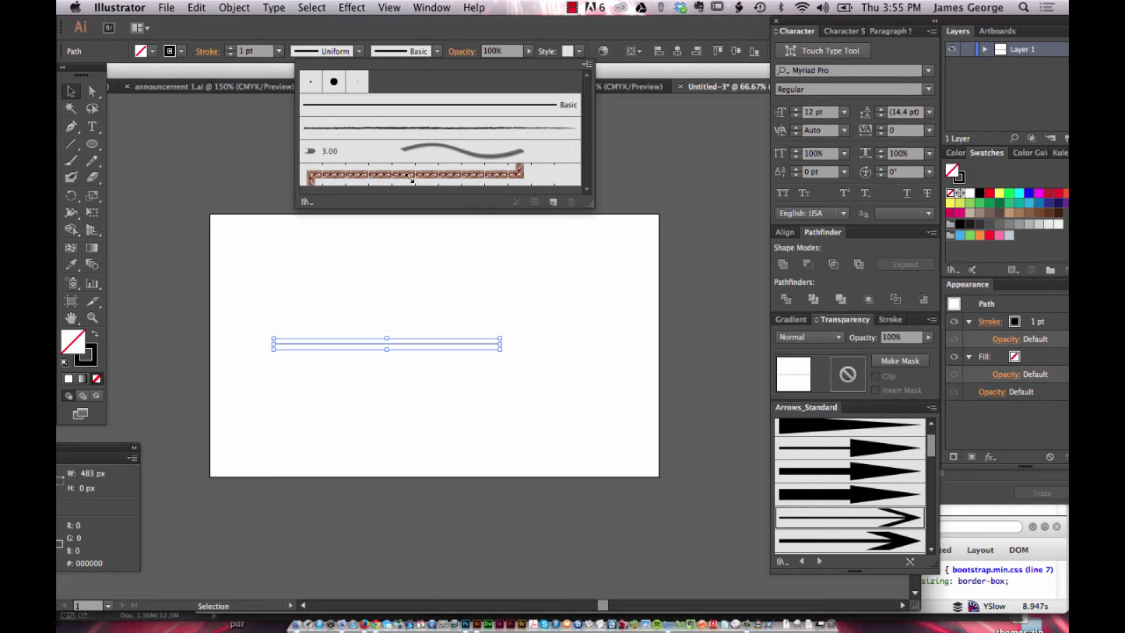
{"action": "left_click", "coordinate": [586, 65]}
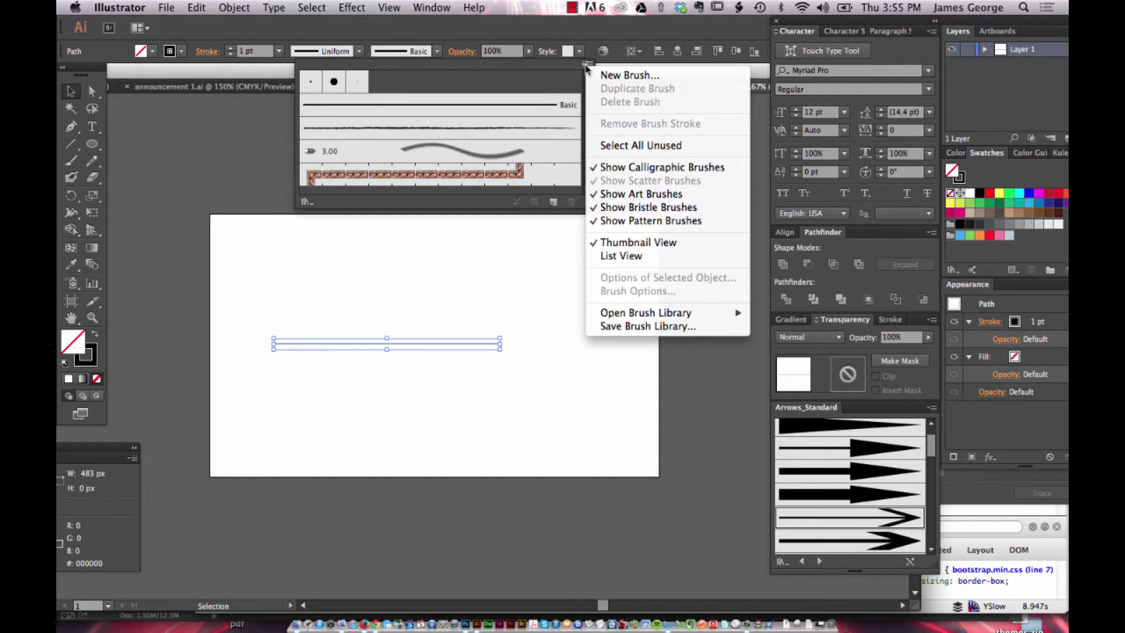
{"action": "mouse_move", "coordinate": [624, 316]}
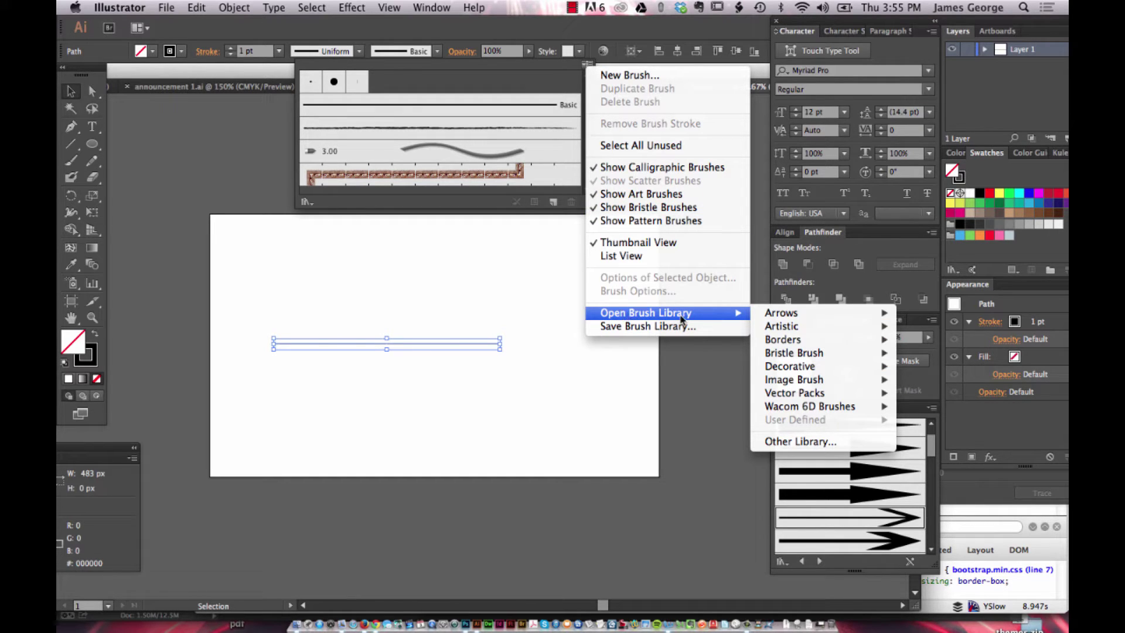
{"action": "mouse_move", "coordinate": [786, 317]}
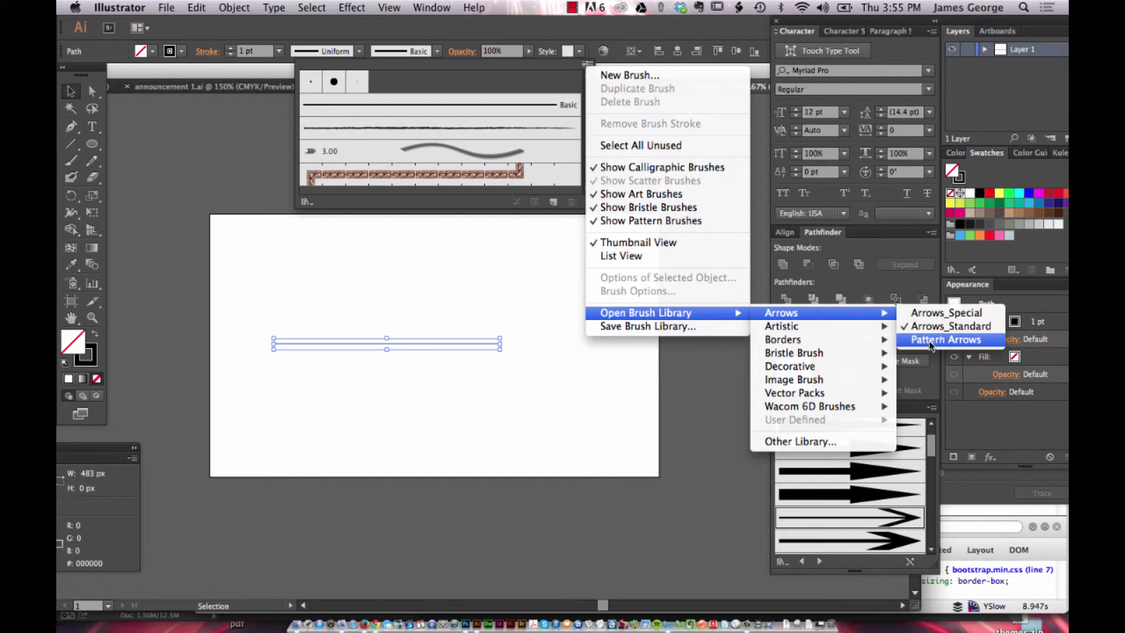
{"action": "left_click", "coordinate": [926, 312]}
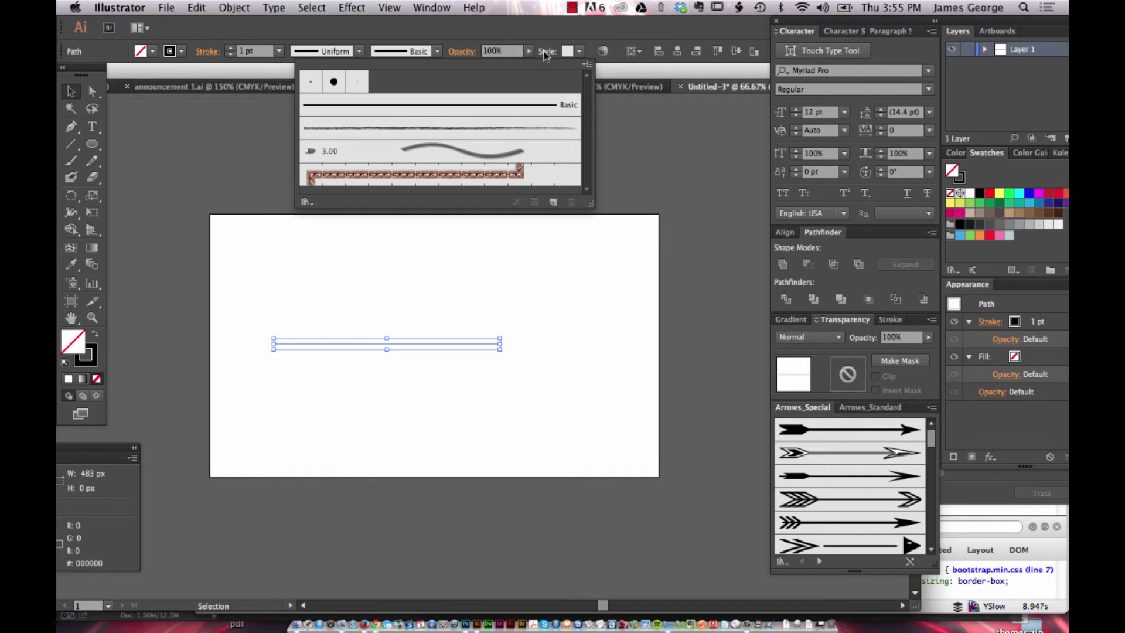
Open the Pattern Arrows brush library from the same Arrows submenu.
{"action": "left_click", "coordinate": [588, 64]}
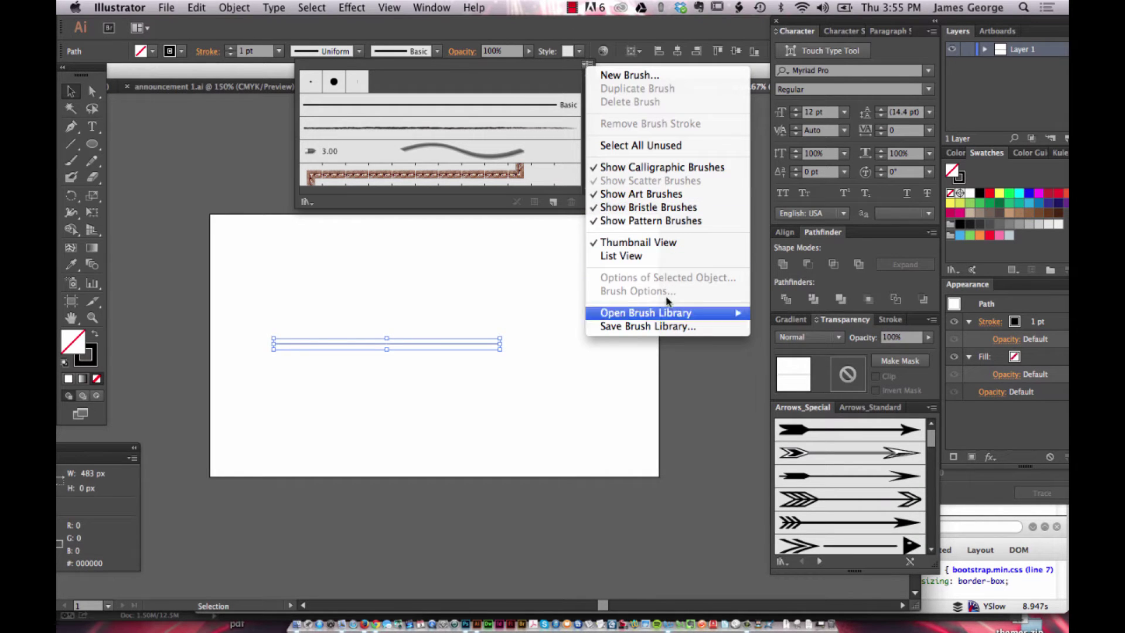
{"action": "mouse_move", "coordinate": [680, 315]}
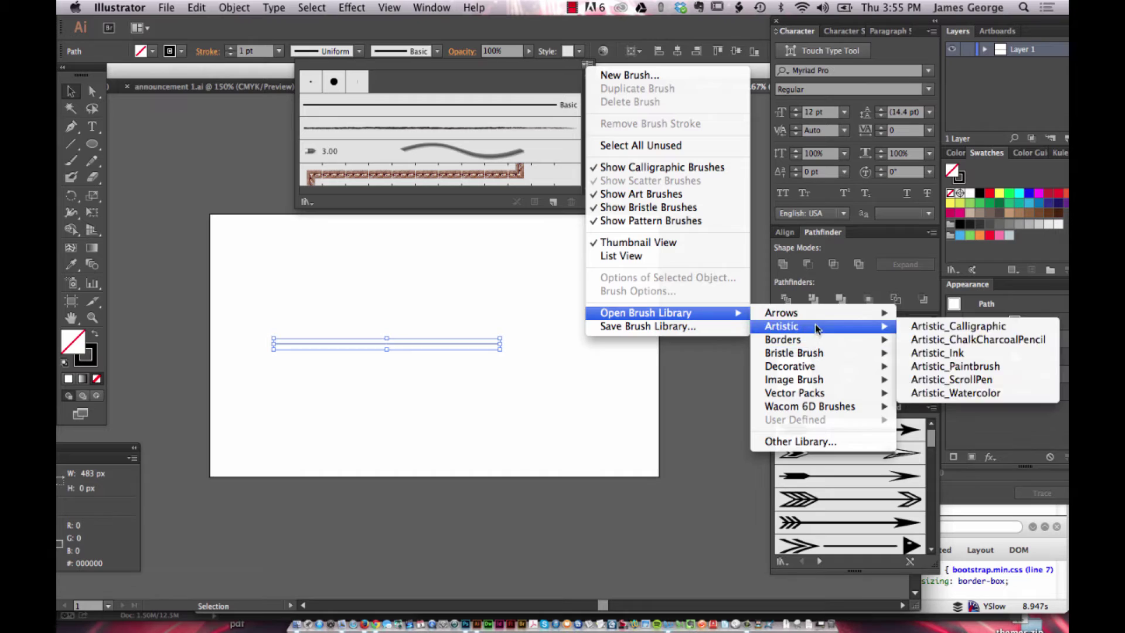
{"action": "mouse_move", "coordinate": [850, 316]}
{"action": "left_click", "coordinate": [944, 340]}
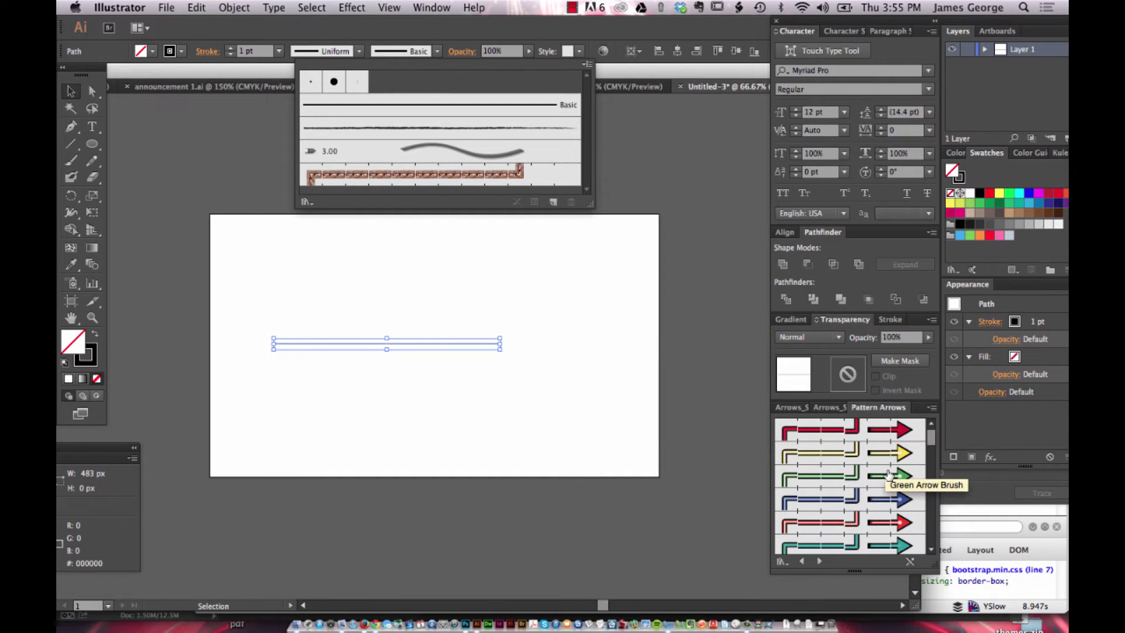
Close the floating brush list, then bring the Arrows_Standard library forward and scroll through its brushes.
{"action": "left_click", "coordinate": [931, 434]}
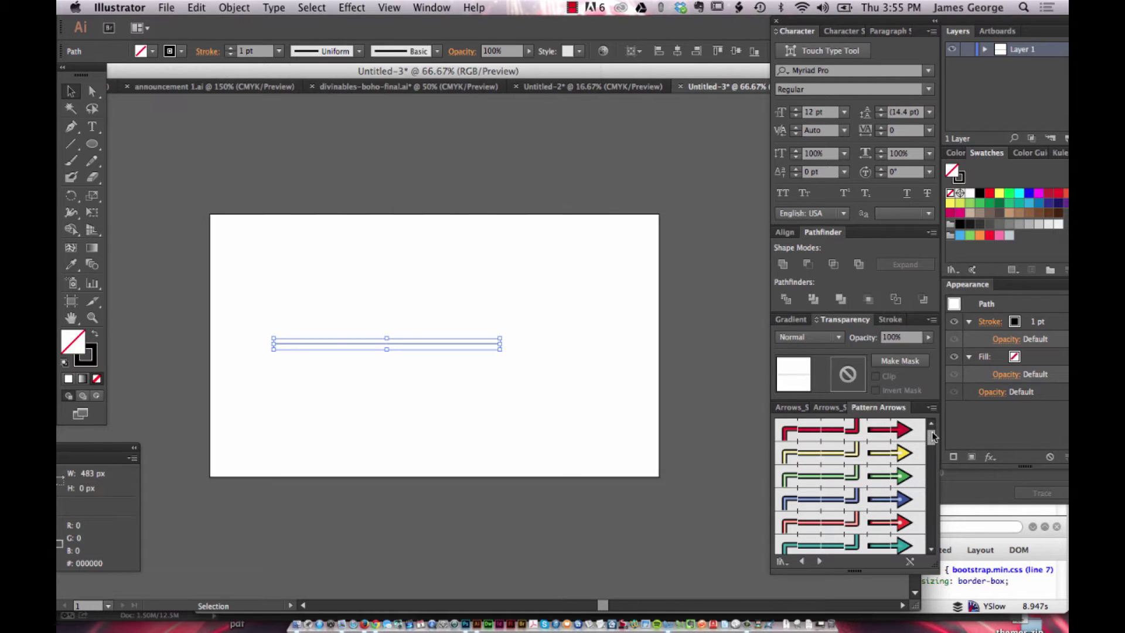
{"action": "mouse_move", "coordinate": [933, 436]}
{"action": "left_mouse_down"}
{"action": "mouse_move", "coordinate": [930, 542]}
{"action": "mouse_move", "coordinate": [932, 436]}
{"action": "left_mouse_up"}
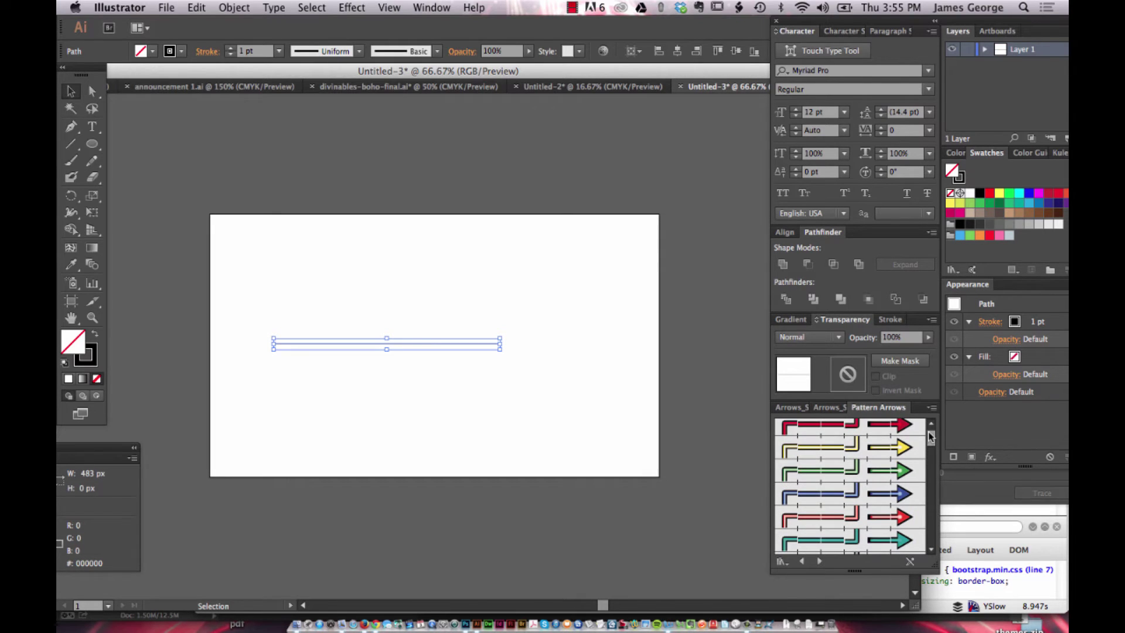
{"action": "left_click", "coordinate": [827, 408]}
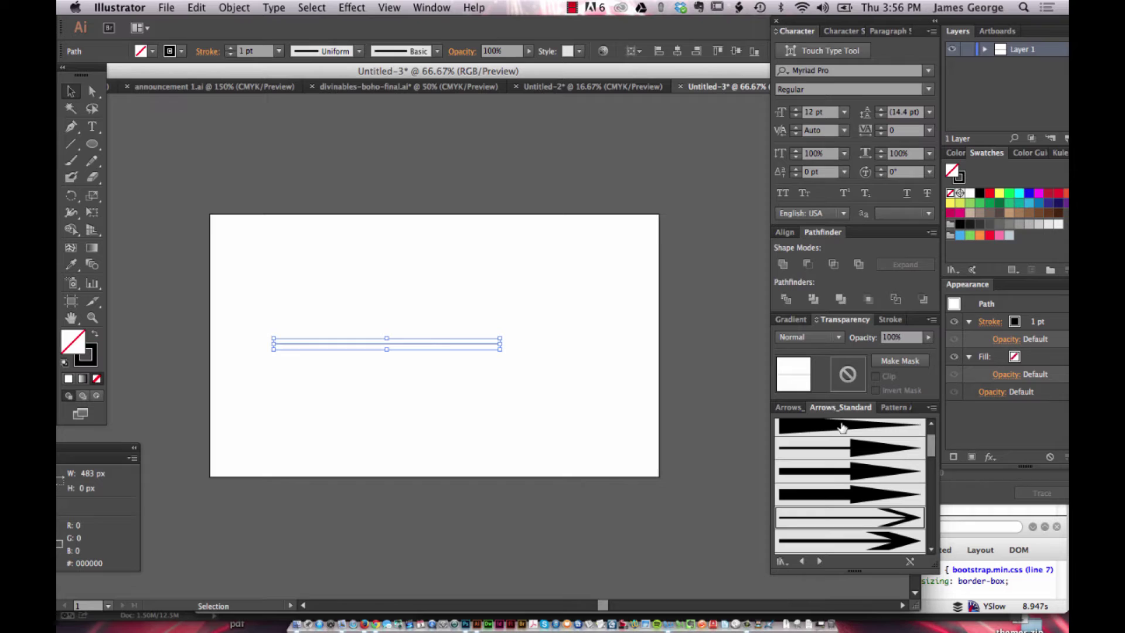
{"action": "mouse_move", "coordinate": [929, 447]}
{"action": "left_mouse_down"}
{"action": "mouse_move", "coordinate": [932, 434]}
{"action": "mouse_move", "coordinate": [933, 458]}
{"action": "left_mouse_up"}
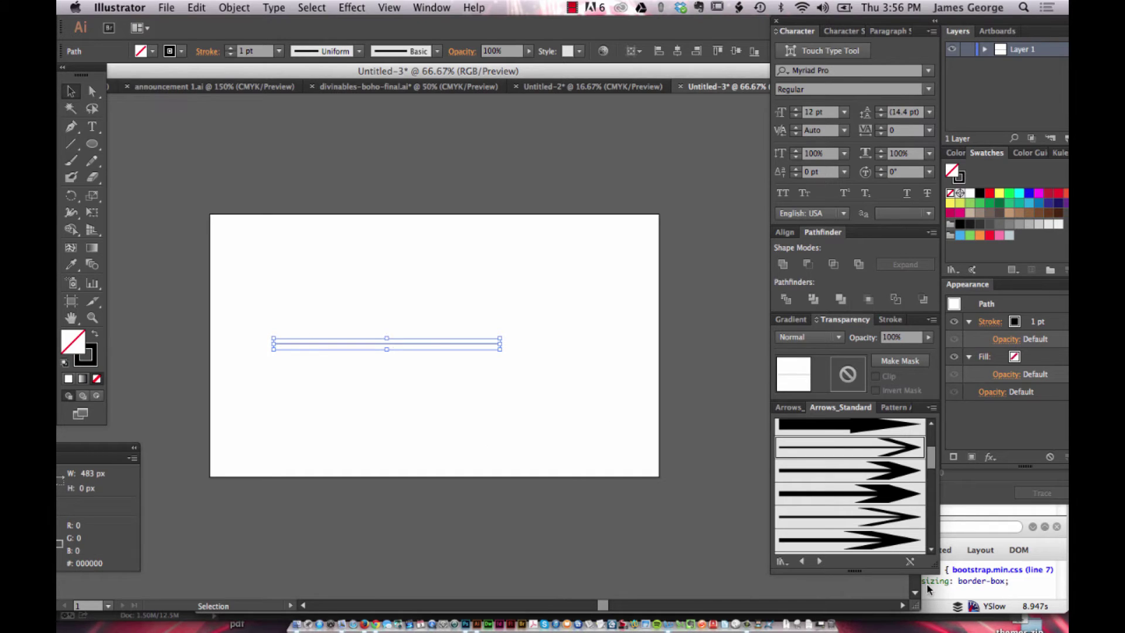
Apply an arrowhead brush to the line and raise its stroke weight to 4 pt.
{"action": "left_click", "coordinate": [842, 448]}
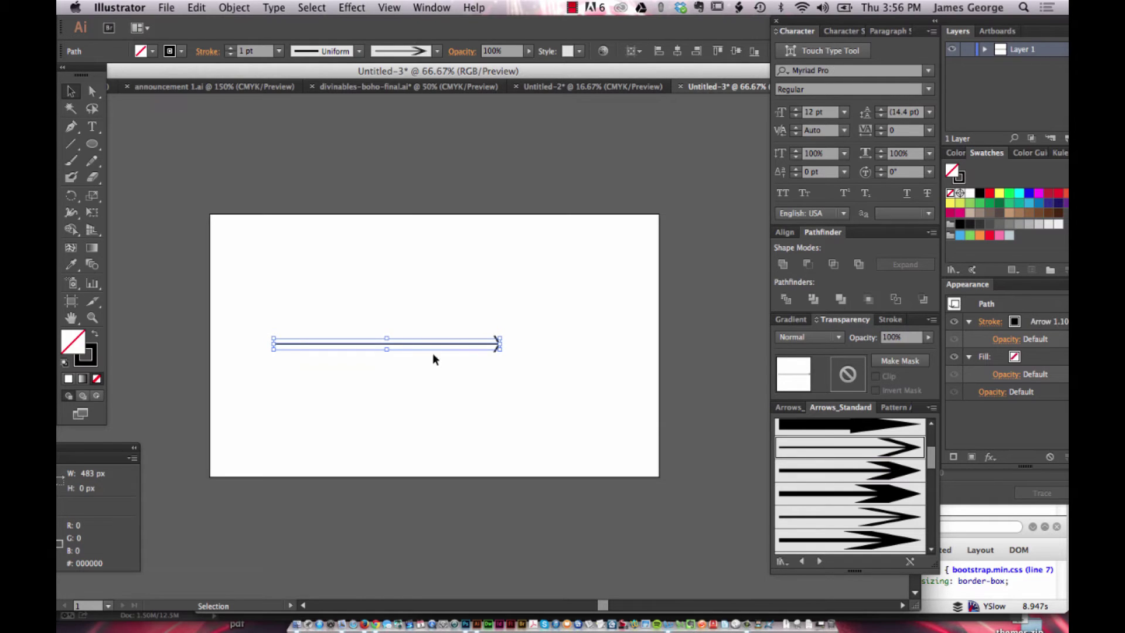
{"action": "left_click", "coordinate": [435, 320]}
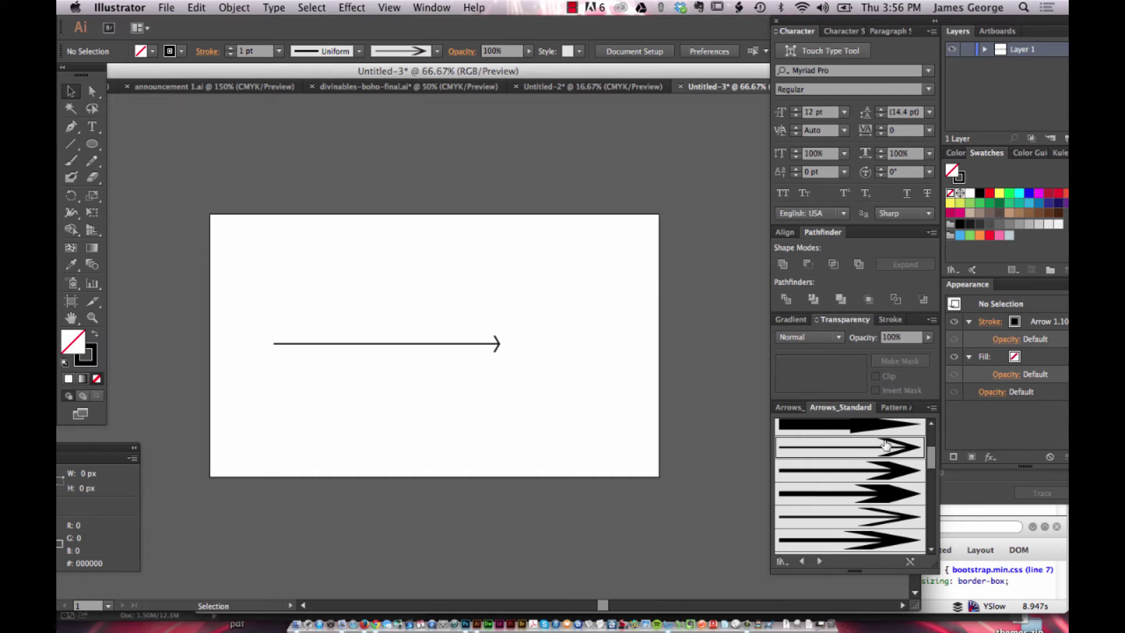
{"action": "left_click", "coordinate": [359, 343]}
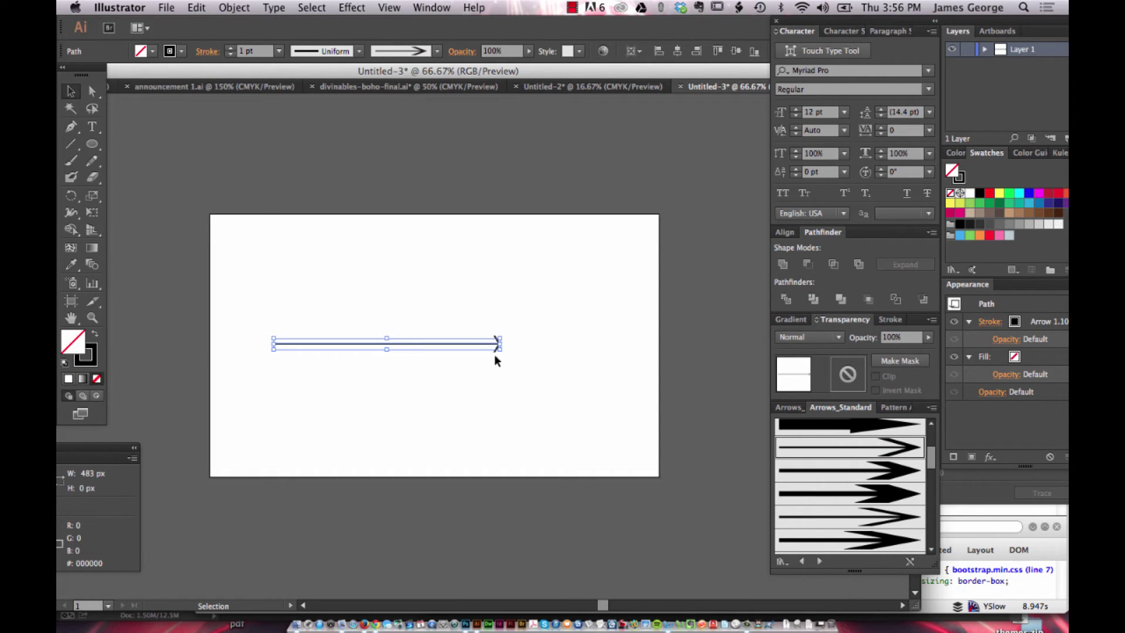
{"action": "left_click", "coordinate": [232, 49]}
{"action": "left_click", "coordinate": [232, 49]}
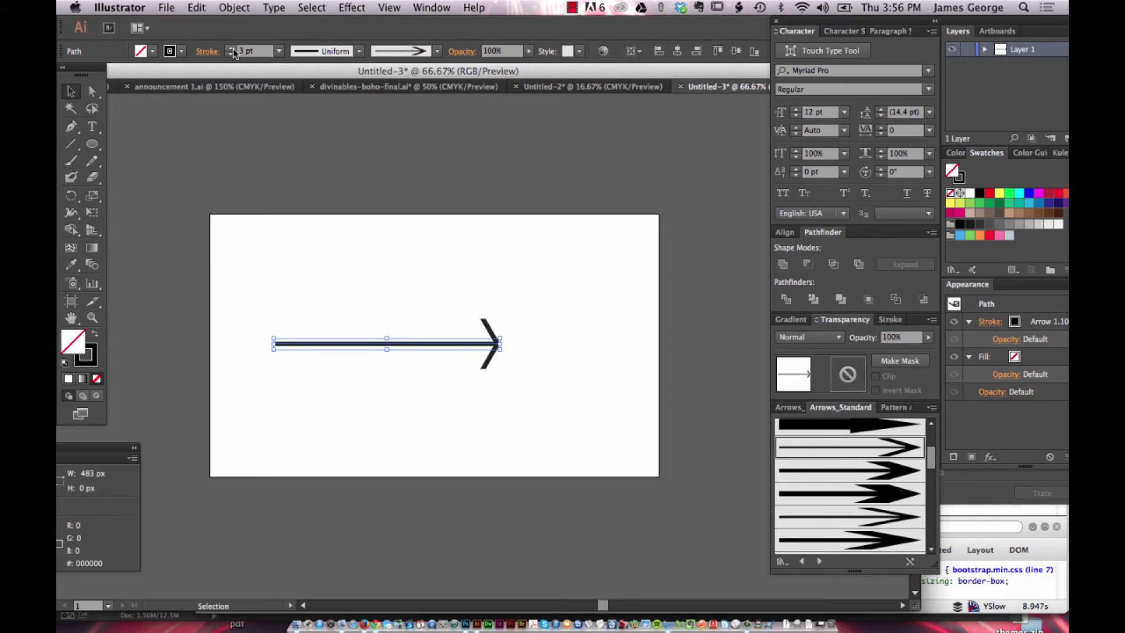
{"action": "left_click", "coordinate": [232, 49]}
{"action": "left_click", "coordinate": [332, 155]}
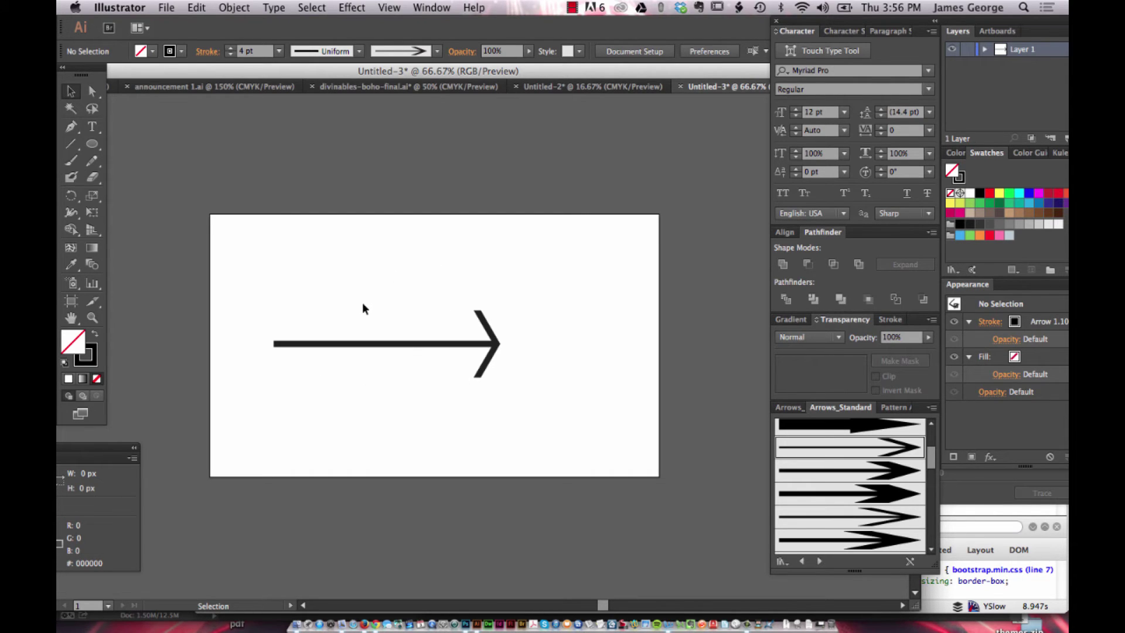
Switch the line to the bold, wide-headed Arrow 1.12 brush.
{"action": "left_click", "coordinate": [430, 348]}
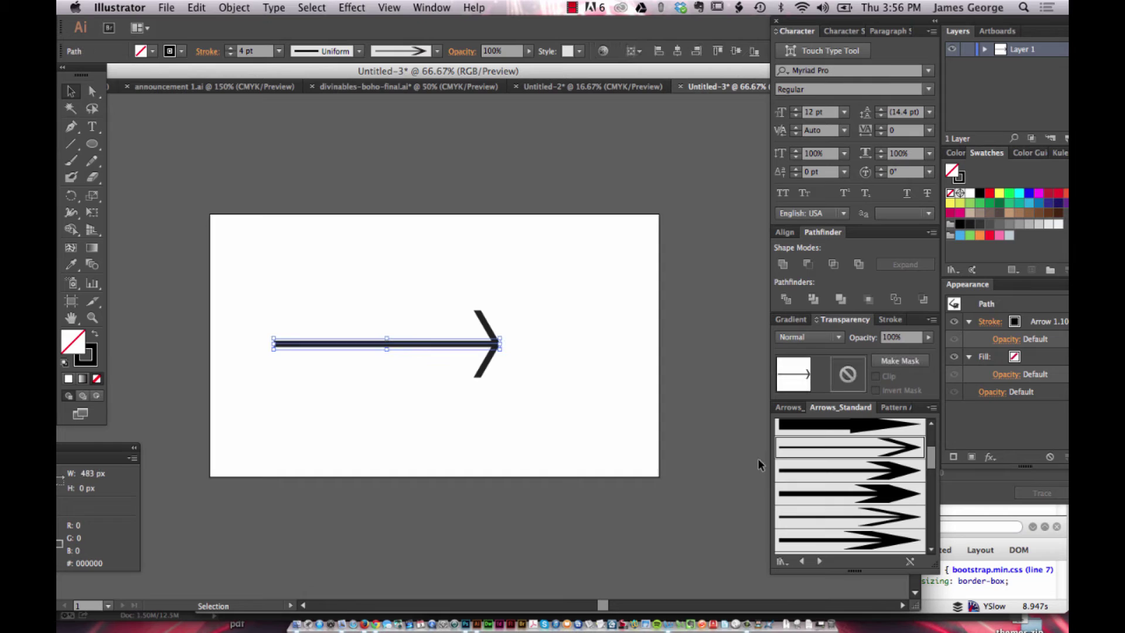
{"action": "left_click", "coordinate": [911, 498]}
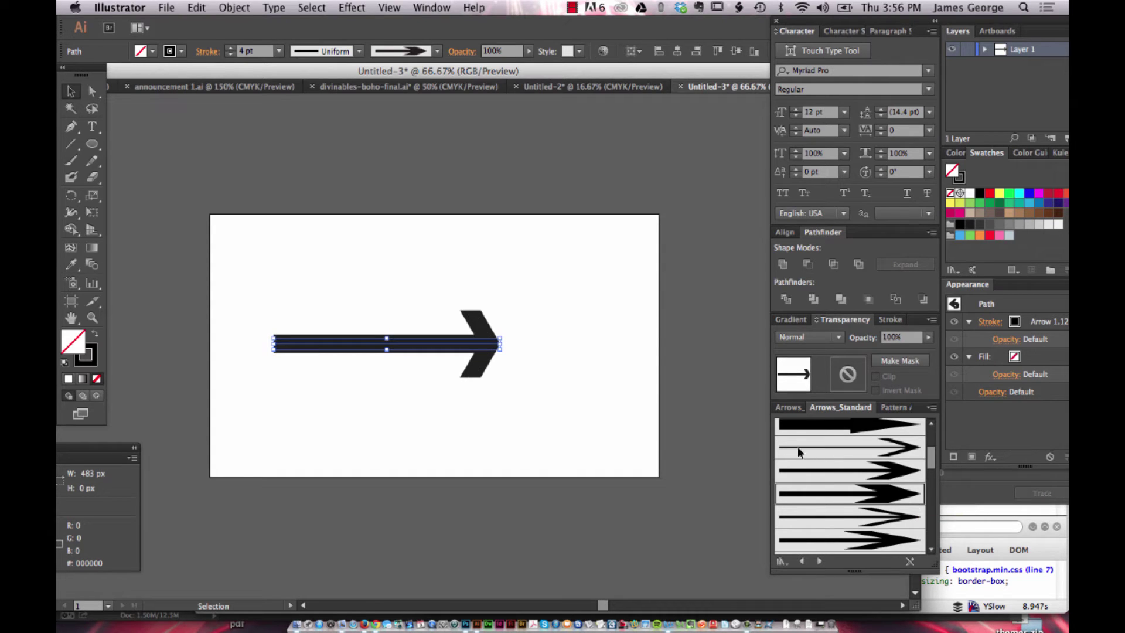
{"action": "left_click", "coordinate": [660, 336]}
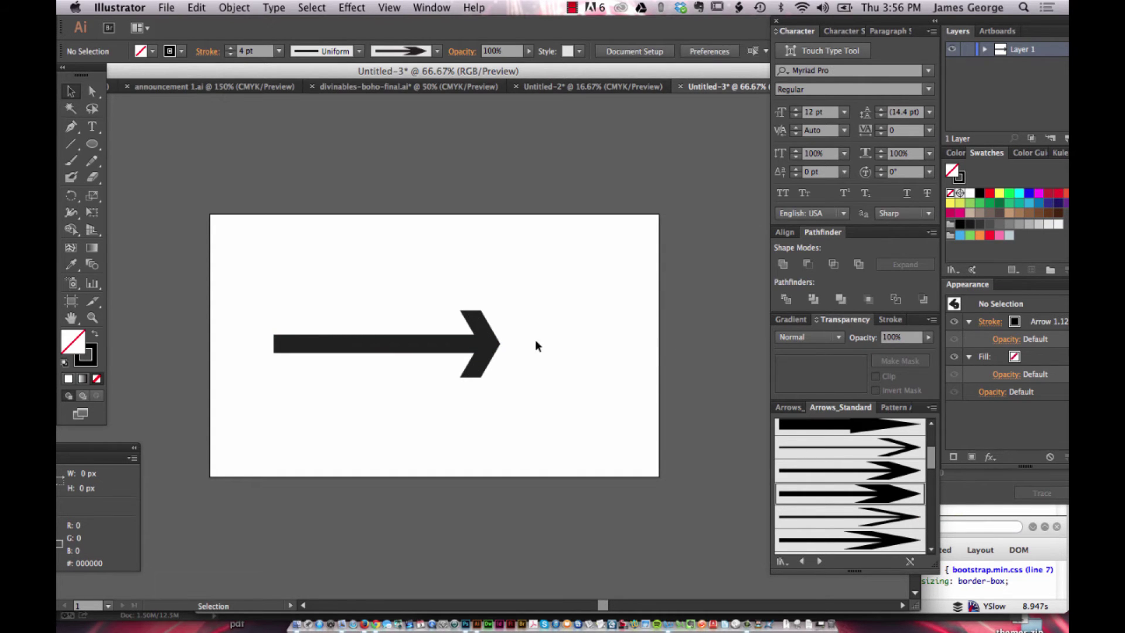
{"action": "left_click", "coordinate": [458, 343]}
Try Arrow 1.03, the triangle row and Arrow 1.02 on the line, settling on Arrow 1.01.
{"action": "scroll", "coordinate": [909, 489], "scroll_direction": "up", "scroll_amount": 2}
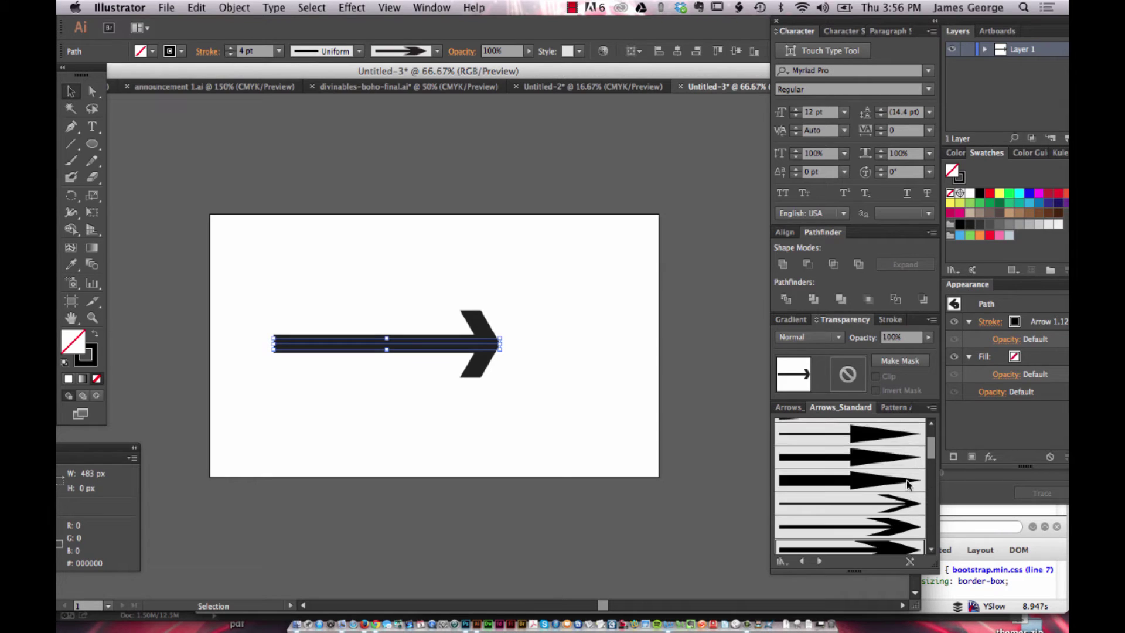
{"action": "scroll", "coordinate": [909, 484], "scroll_direction": "up", "scroll_amount": 2}
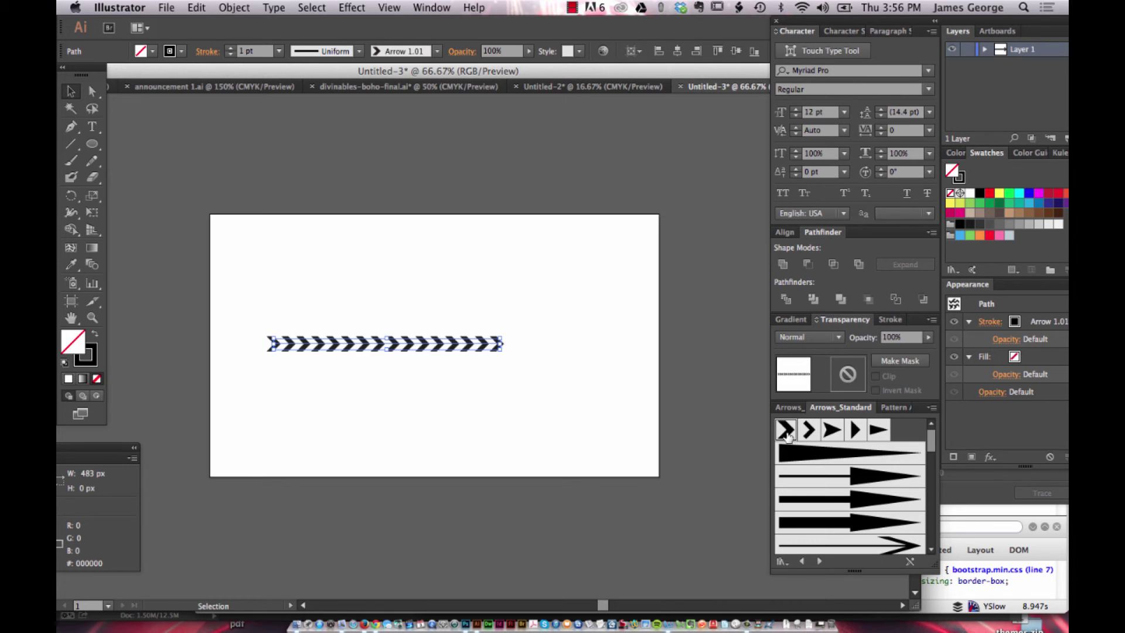
{"action": "left_click", "coordinate": [489, 283]}
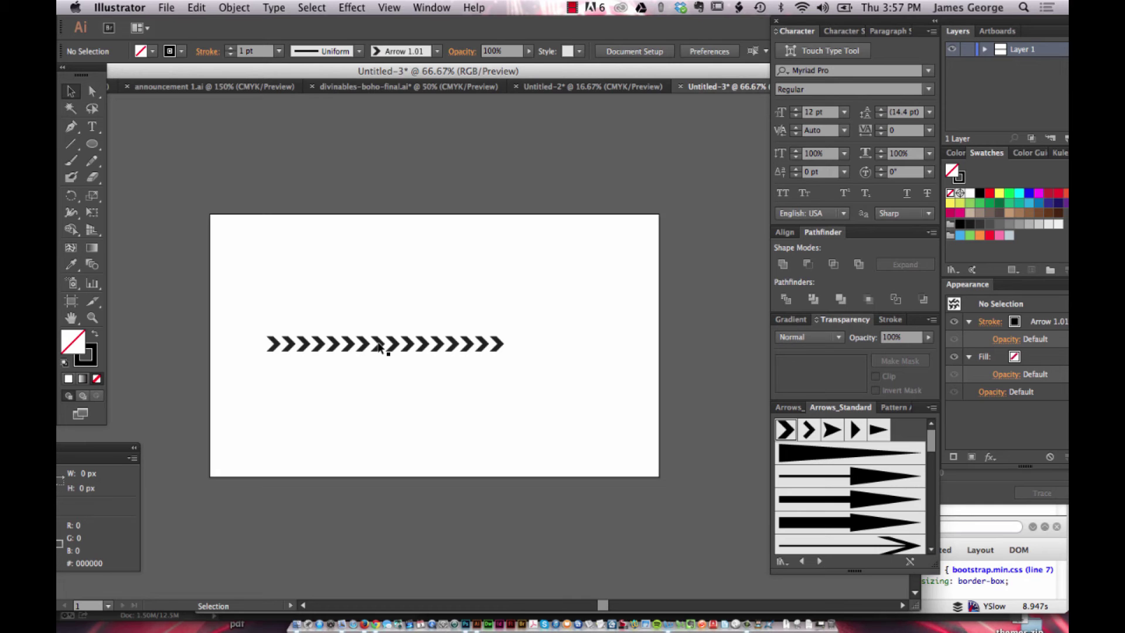
{"action": "left_click", "coordinate": [832, 429]}
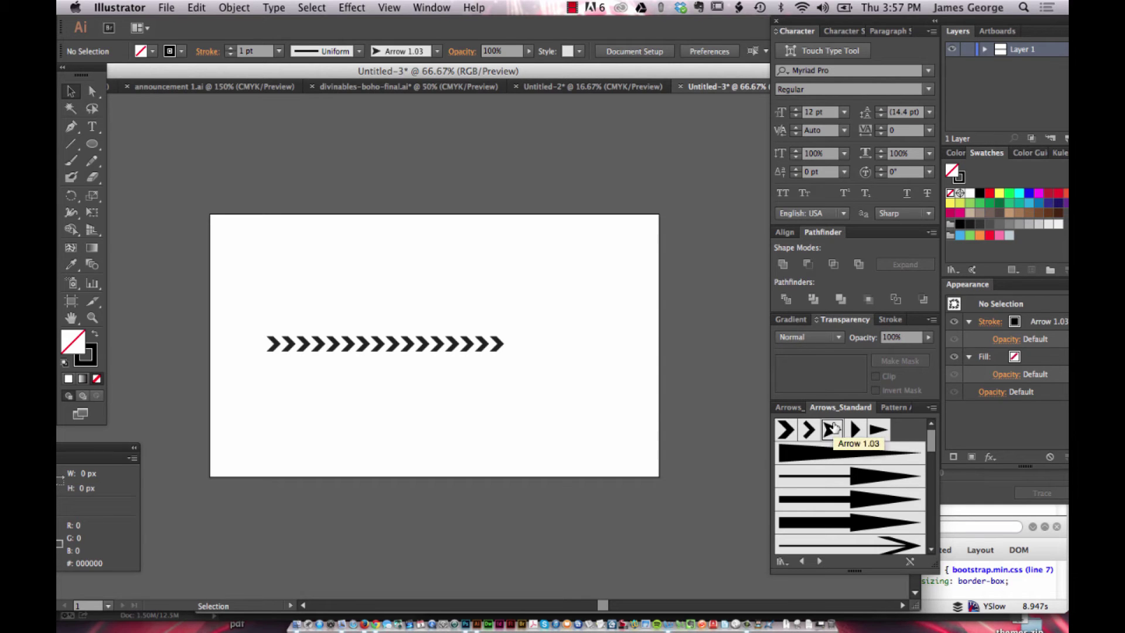
{"action": "left_click", "coordinate": [444, 345]}
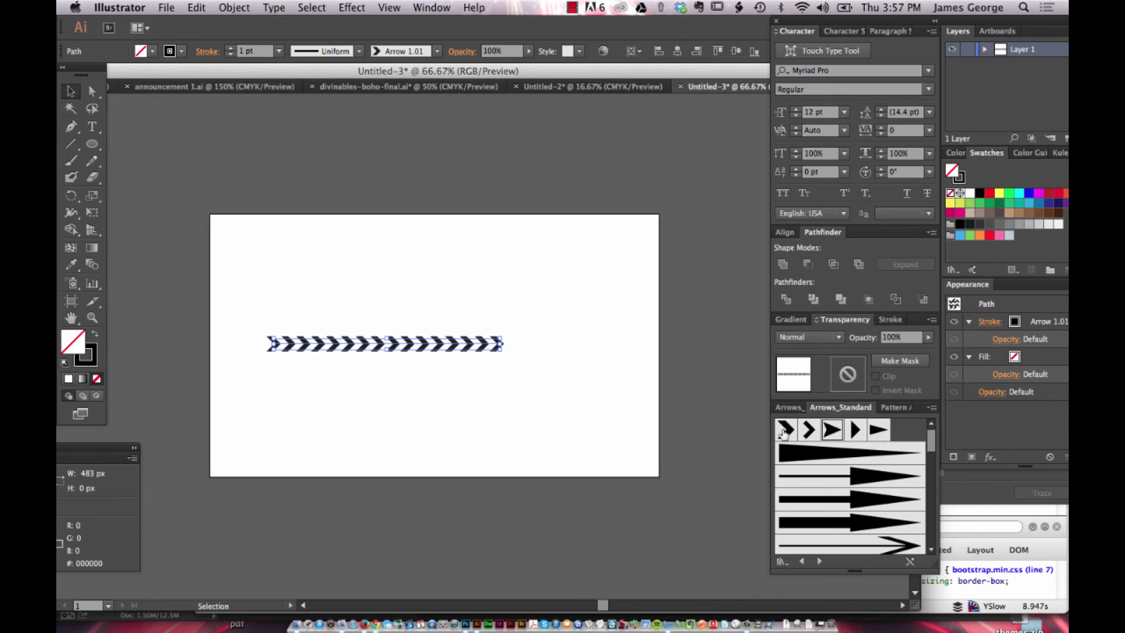
{"action": "left_click", "coordinate": [829, 430]}
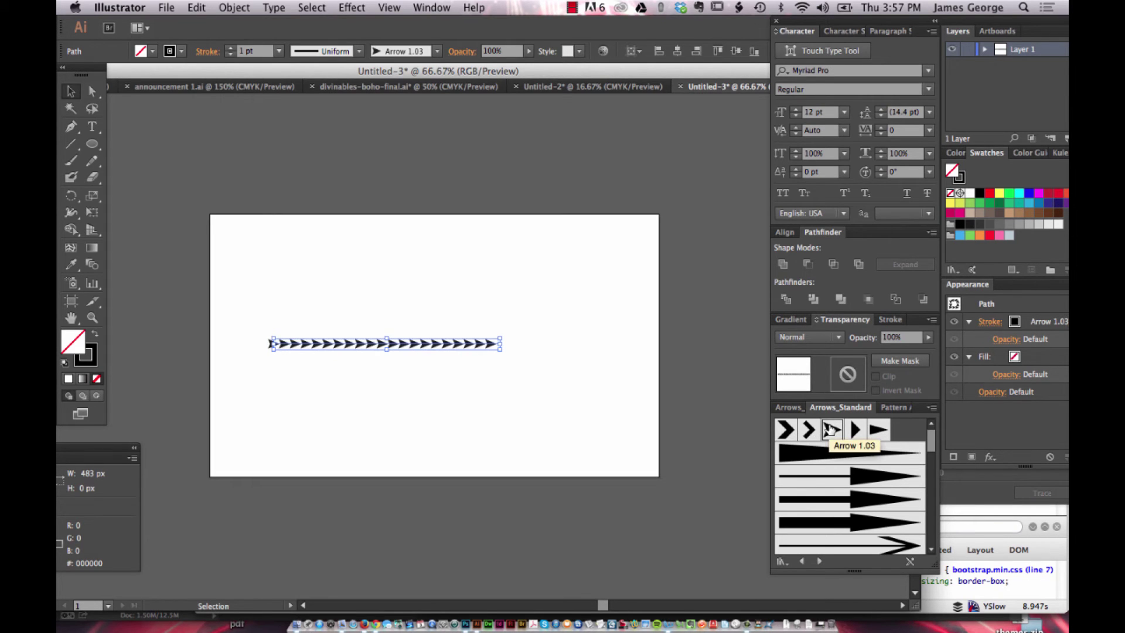
{"action": "left_click", "coordinate": [877, 431]}
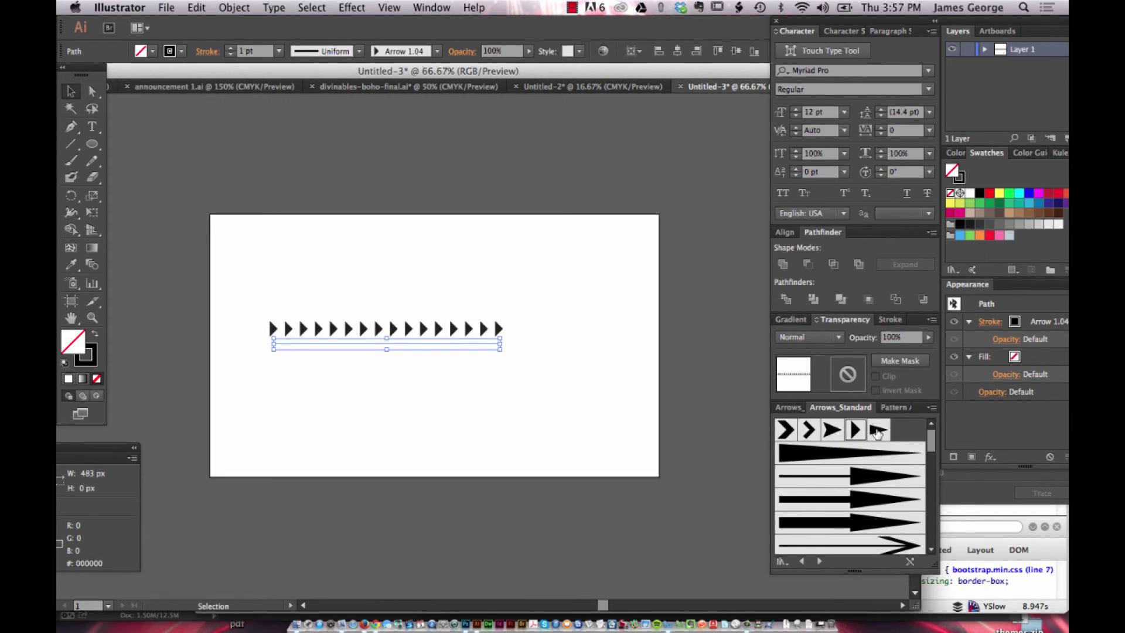
{"action": "left_click", "coordinate": [807, 431]}
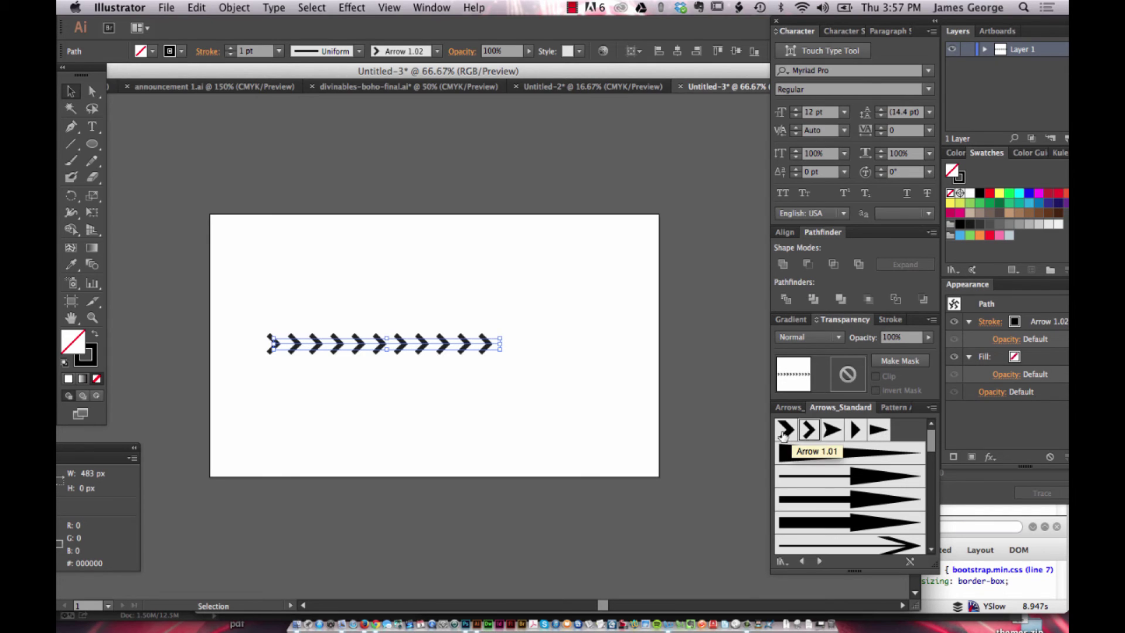
{"action": "left_click", "coordinate": [783, 432]}
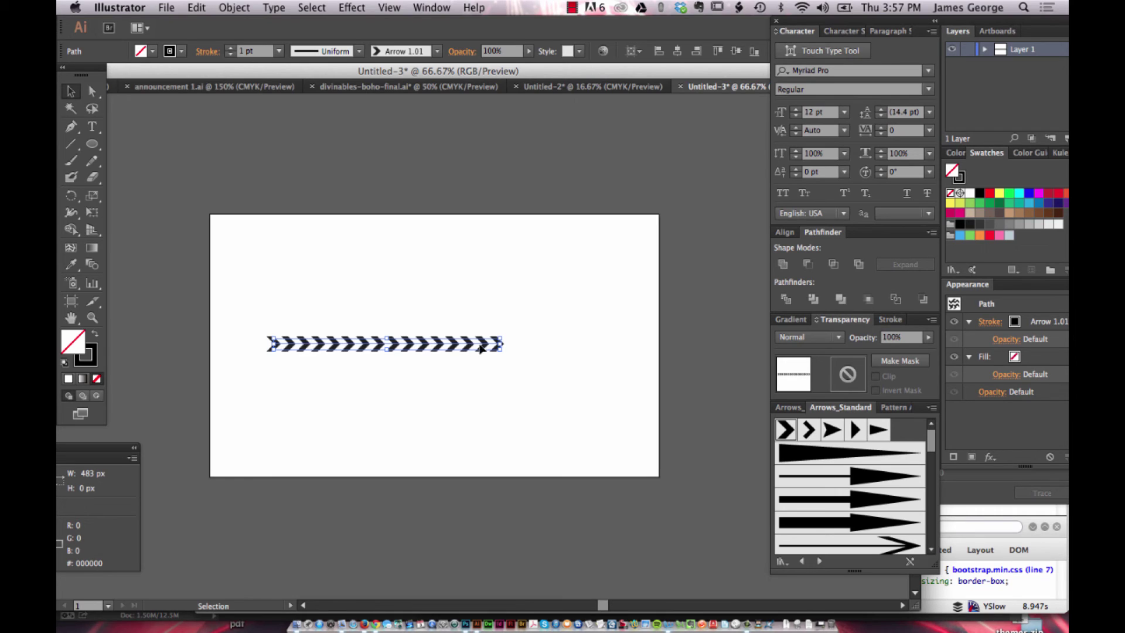
{"action": "left_click", "coordinate": [192, 181]}
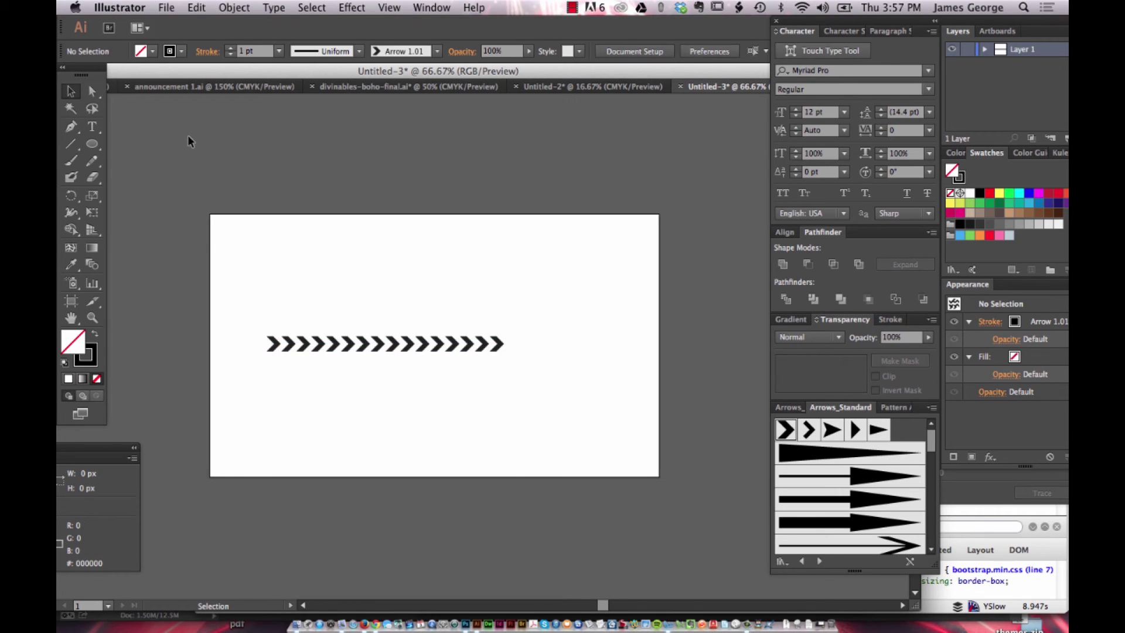
{"action": "left_click_drag", "start_coordinate": [84, 146], "coordinate": [146, 177]}
{"action": "left_click_drag", "start_coordinate": [471, 282], "coordinate": [513, 272]}
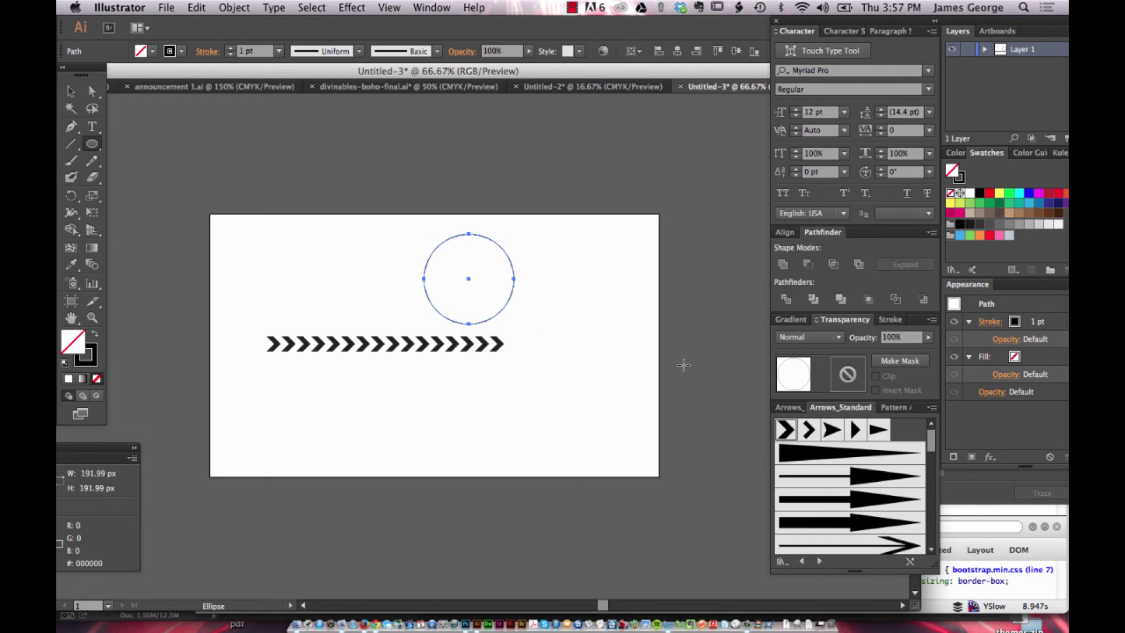
{"action": "left_click", "coordinate": [809, 430]}
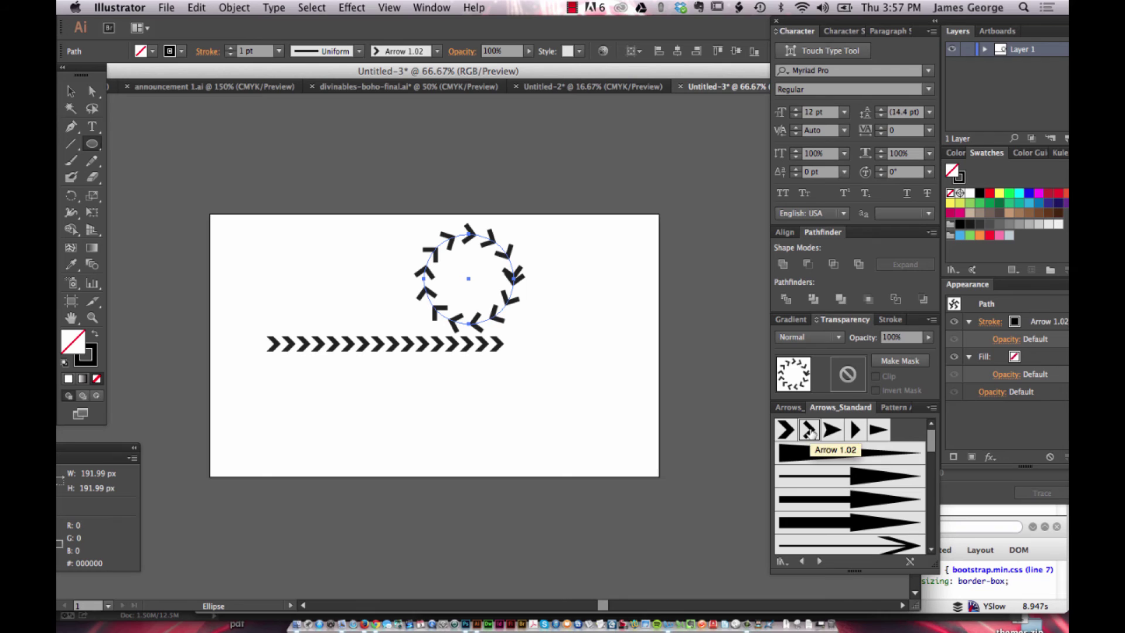
{"action": "key", "text": "v"}
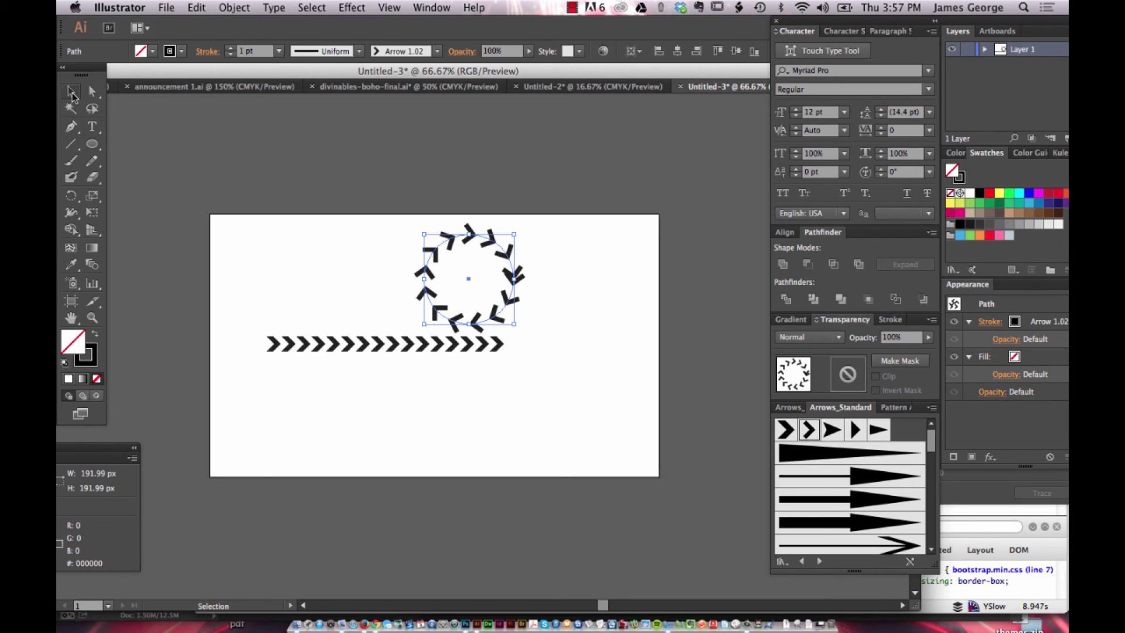
{"action": "left_click_drag", "start_coordinate": [455, 242], "coordinate": [383, 215]}
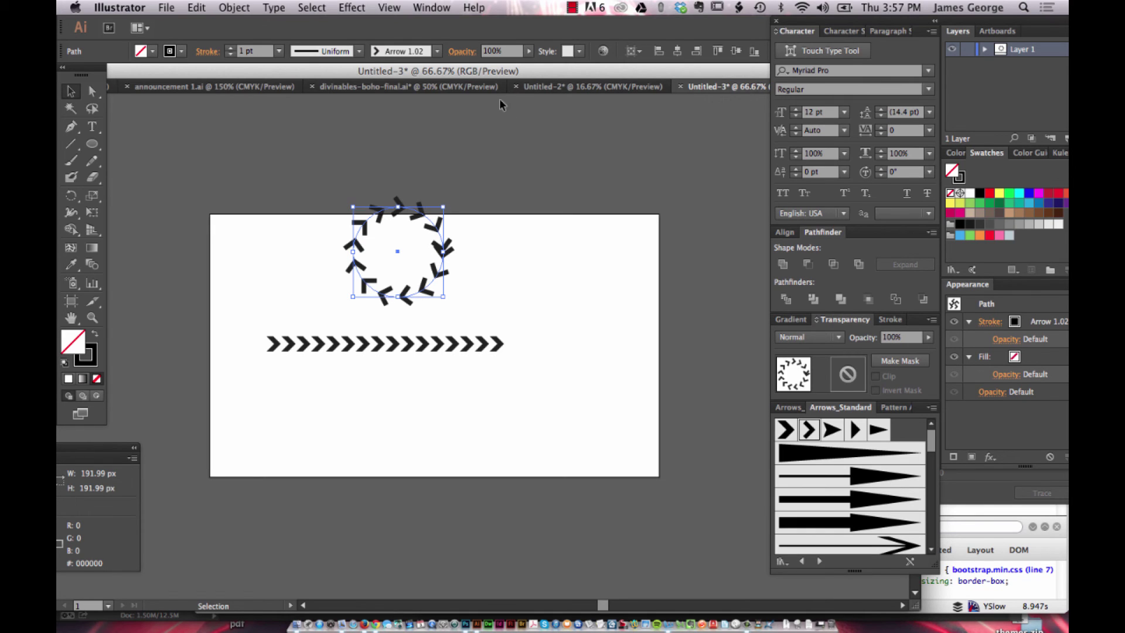
{"action": "key", "text": "Delete"}
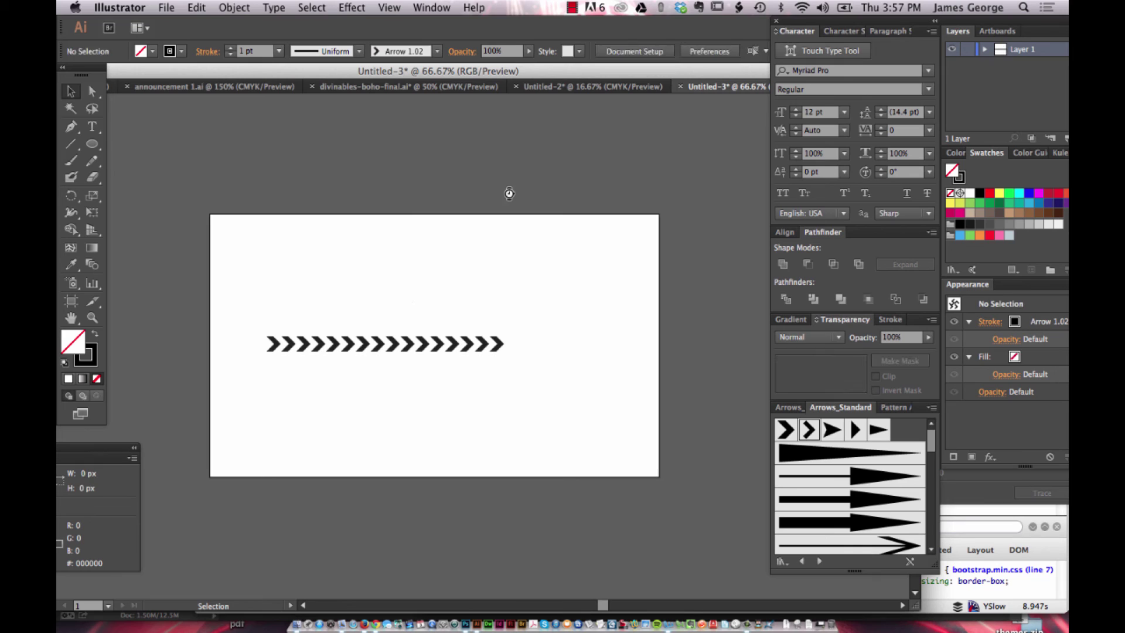
Select the chevron line and apply the thin open-headed Arrow 1.10 brush.
{"action": "left_click", "coordinate": [432, 343]}
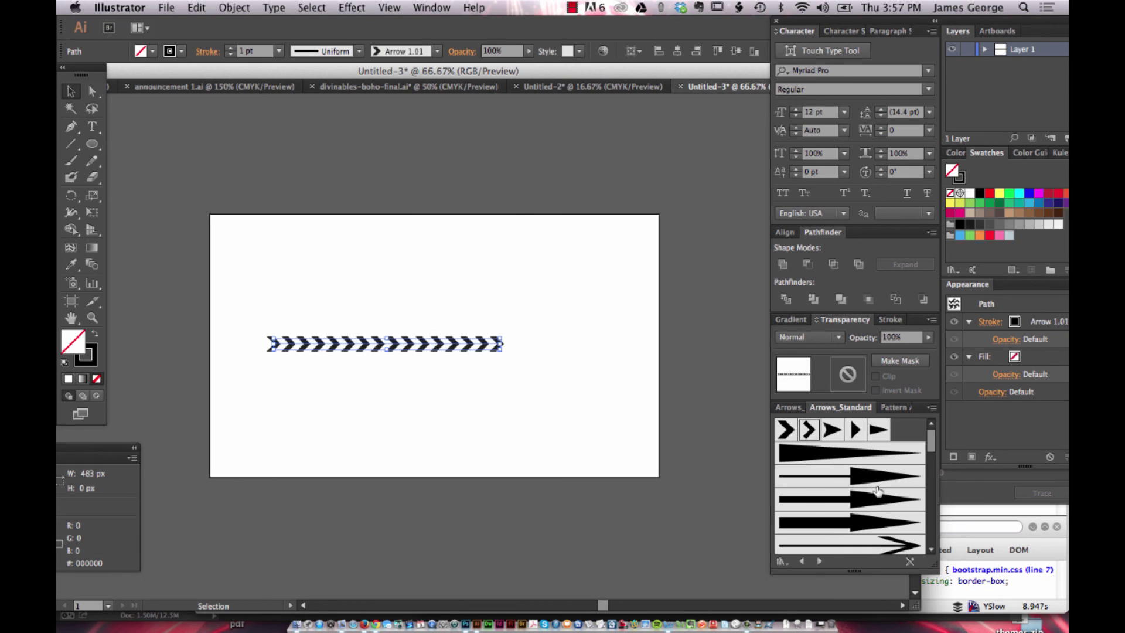
{"action": "scroll", "coordinate": [877, 509], "scroll_direction": "down", "scroll_amount": 1}
{"action": "left_click", "coordinate": [880, 520]}
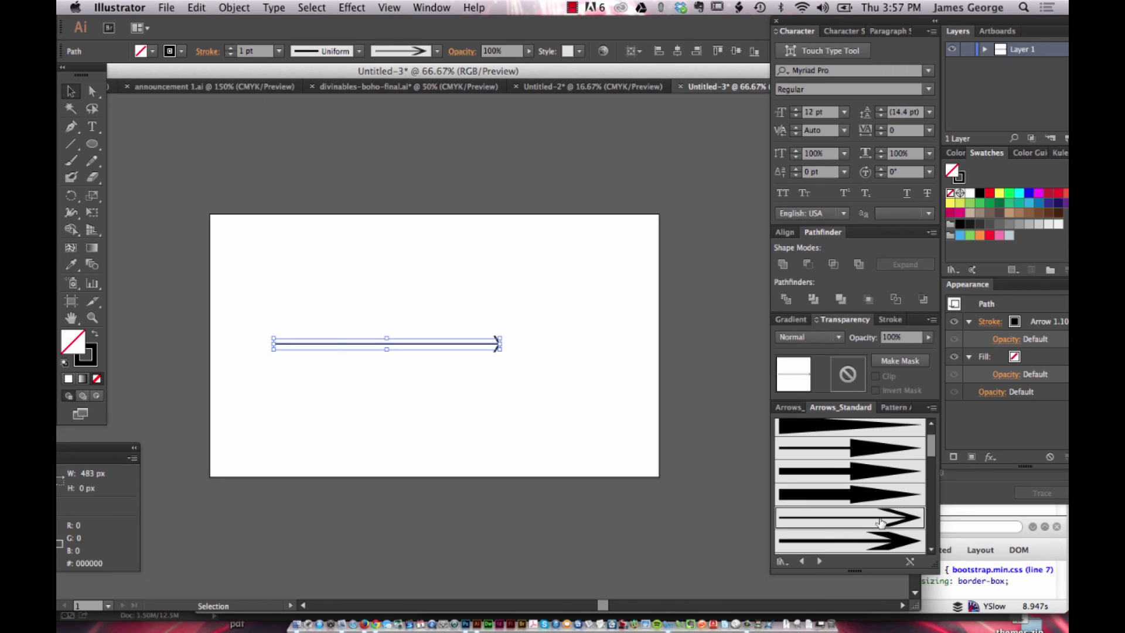